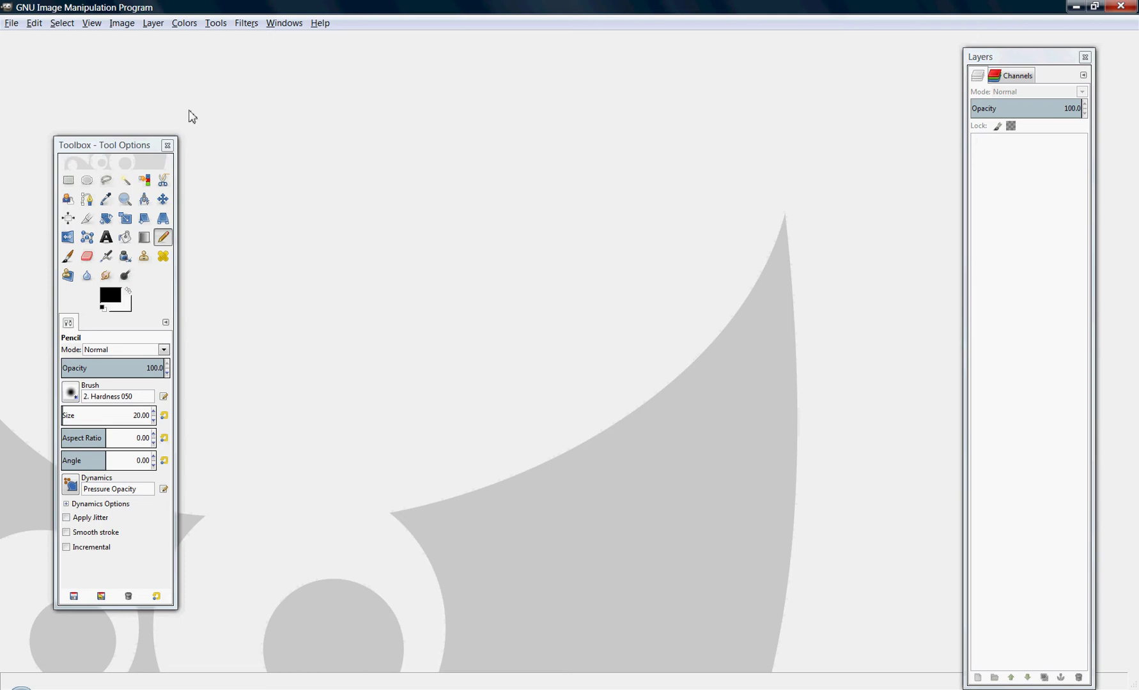
Create a new 1025 × 1025 pixel image using the Grayscale color space.
left_click(11, 23)
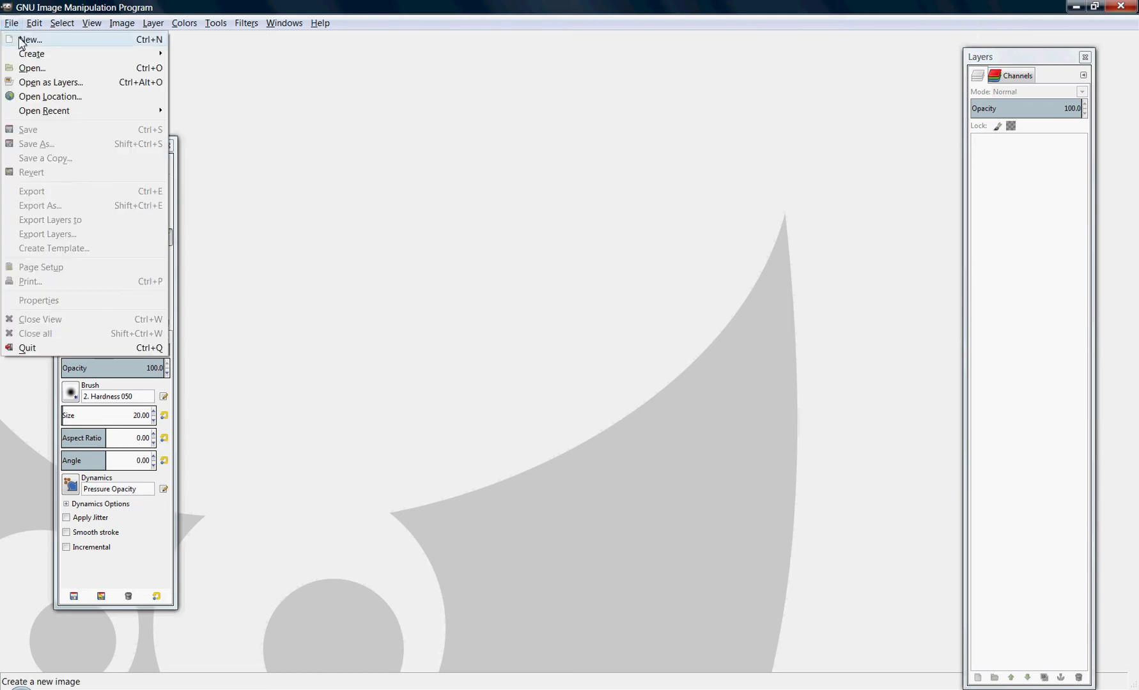
left_click(30, 39)
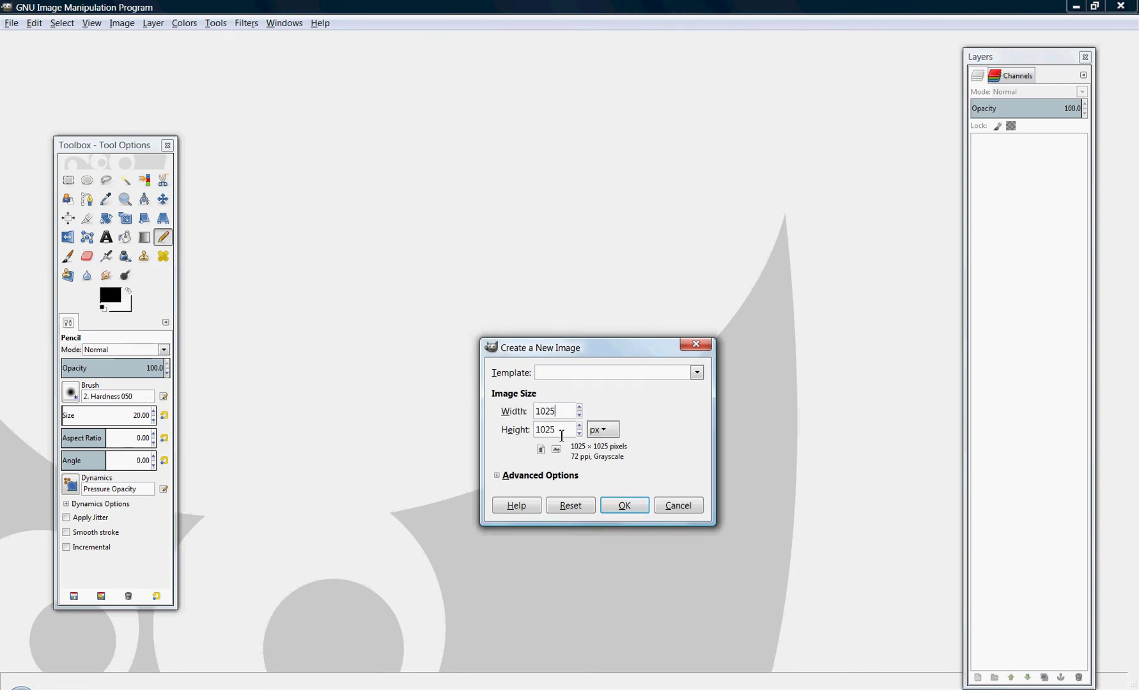
double_click(562, 436)
left_click(500, 478)
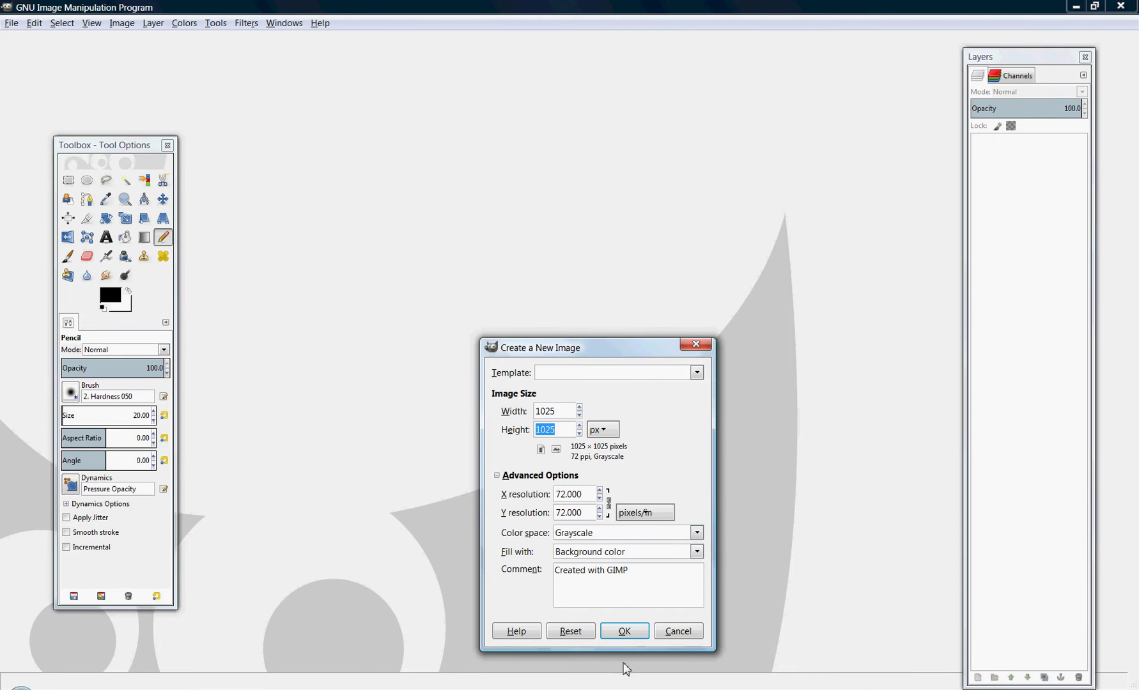
left_click(624, 631)
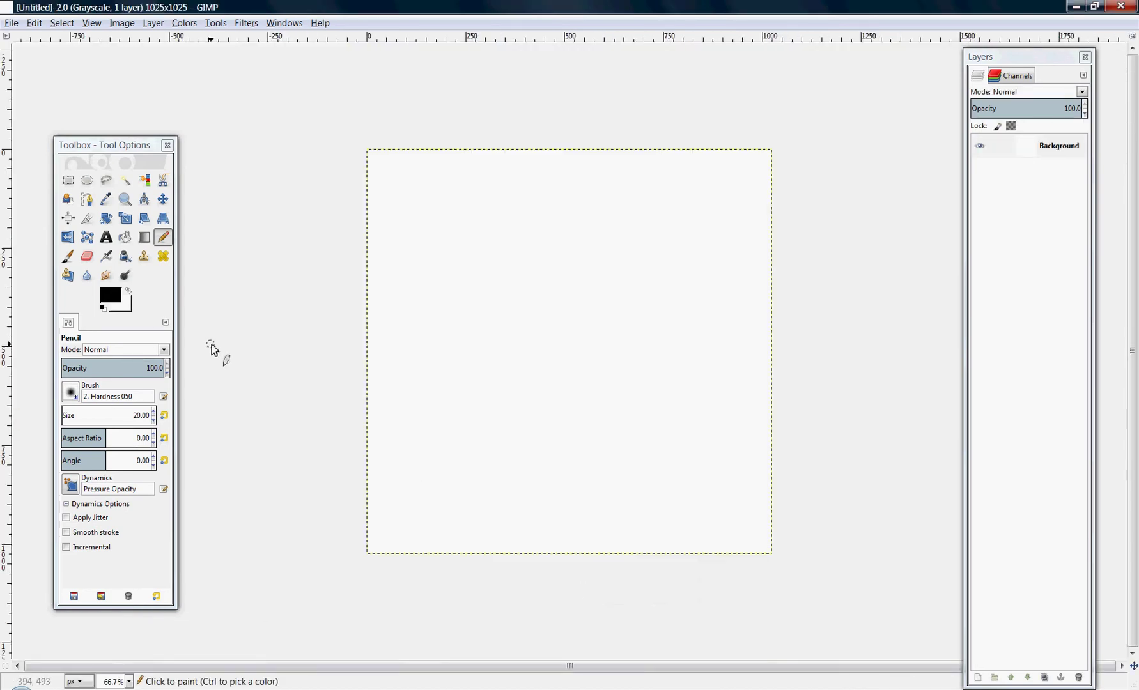
Set the foreground colour to 808080 and fill the canvas with it.
left_click(111, 298)
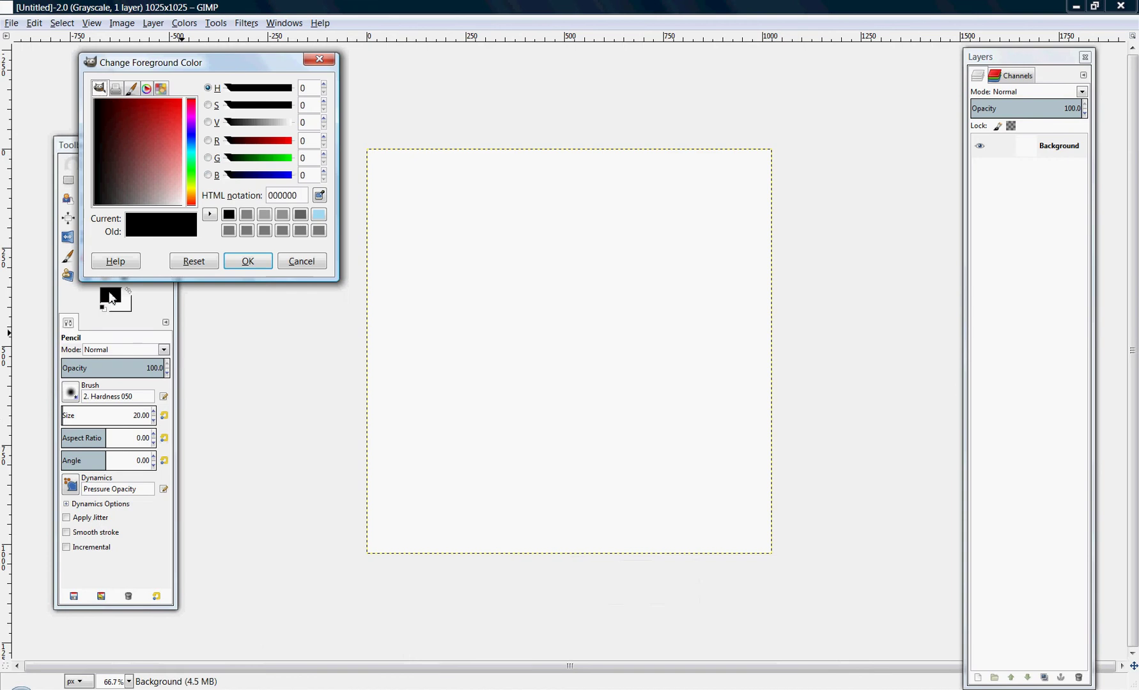
left_click(302, 195)
key("BackSpace")
key("BackSpace")
key("BackSpace")
type("80")
left_click(247, 261)
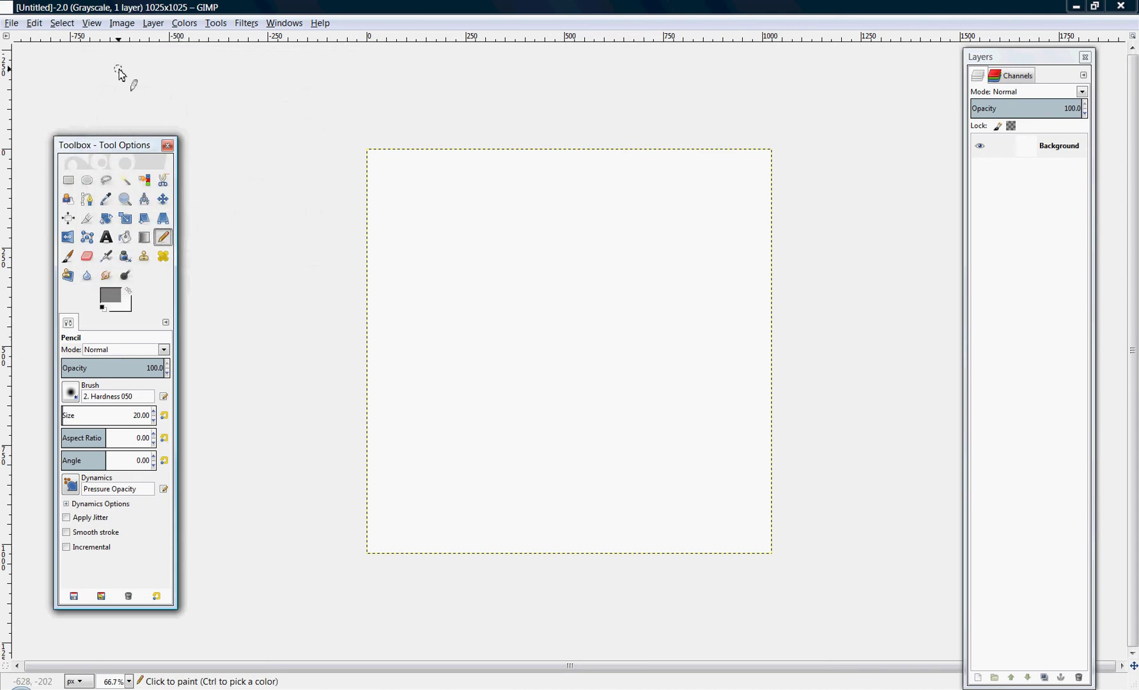
left_click(34, 22)
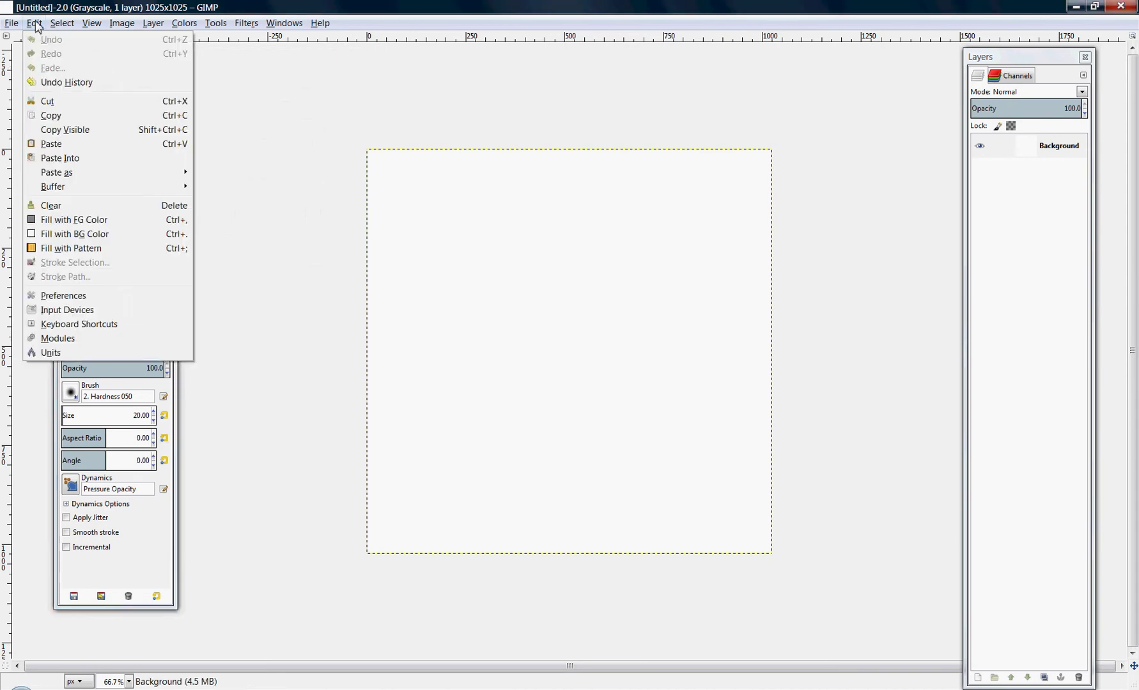
left_click(81, 220)
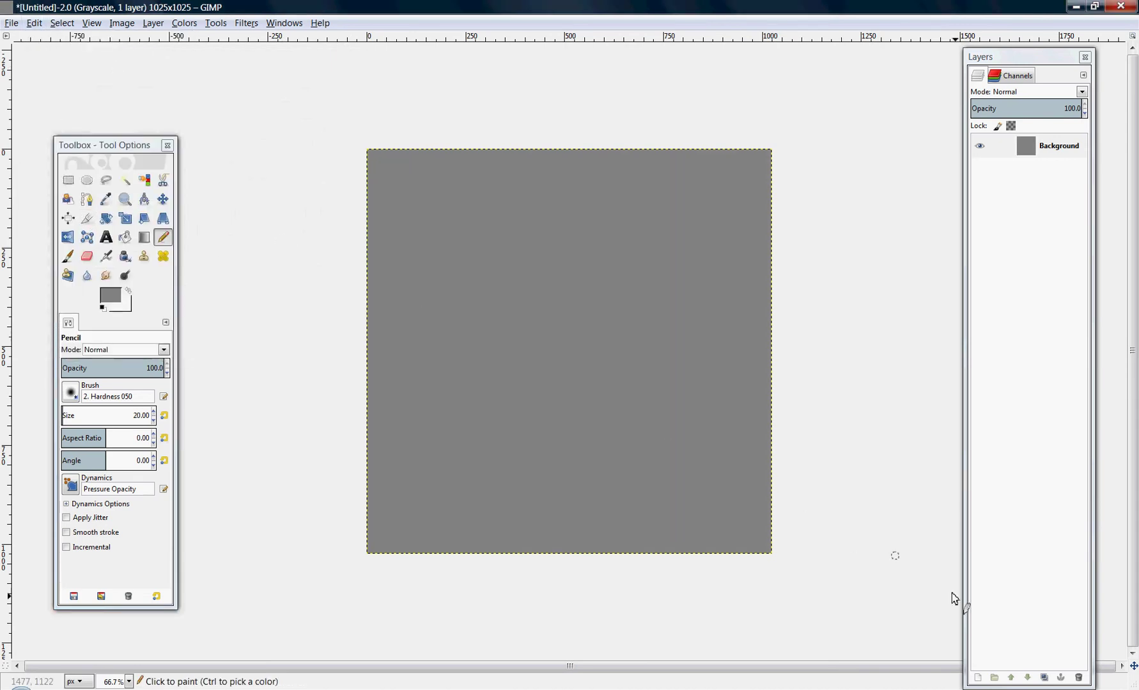
Add a Transparency-filled layer above Background and set the foreground to 606060.
left_click(978, 678)
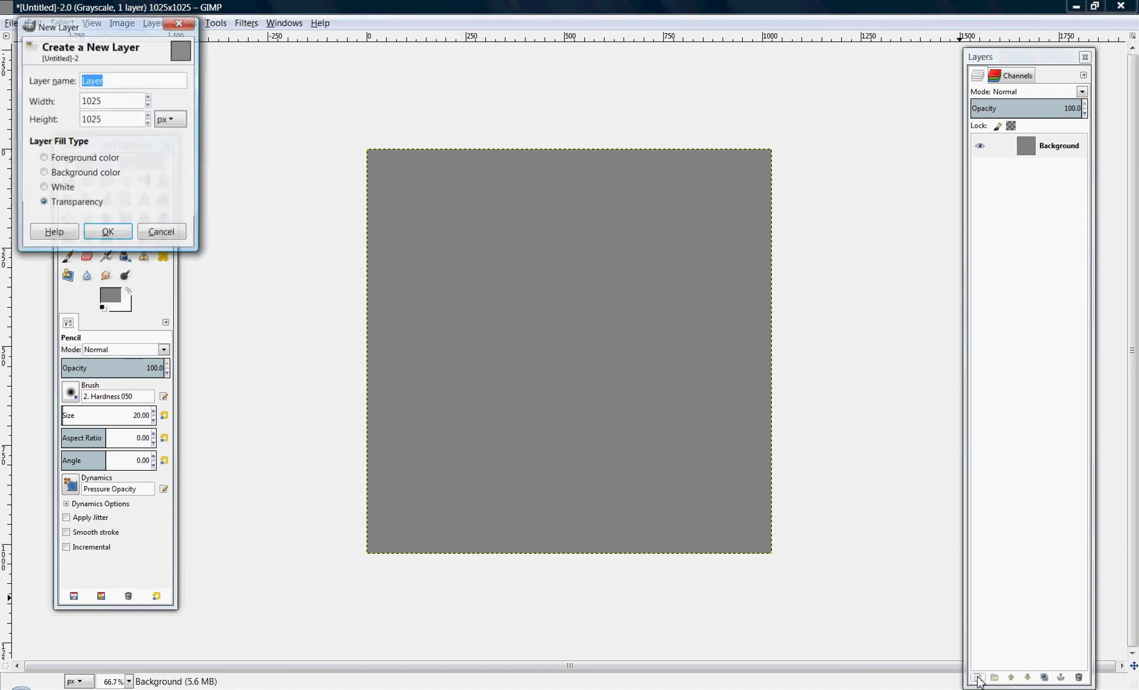
left_click(119, 234)
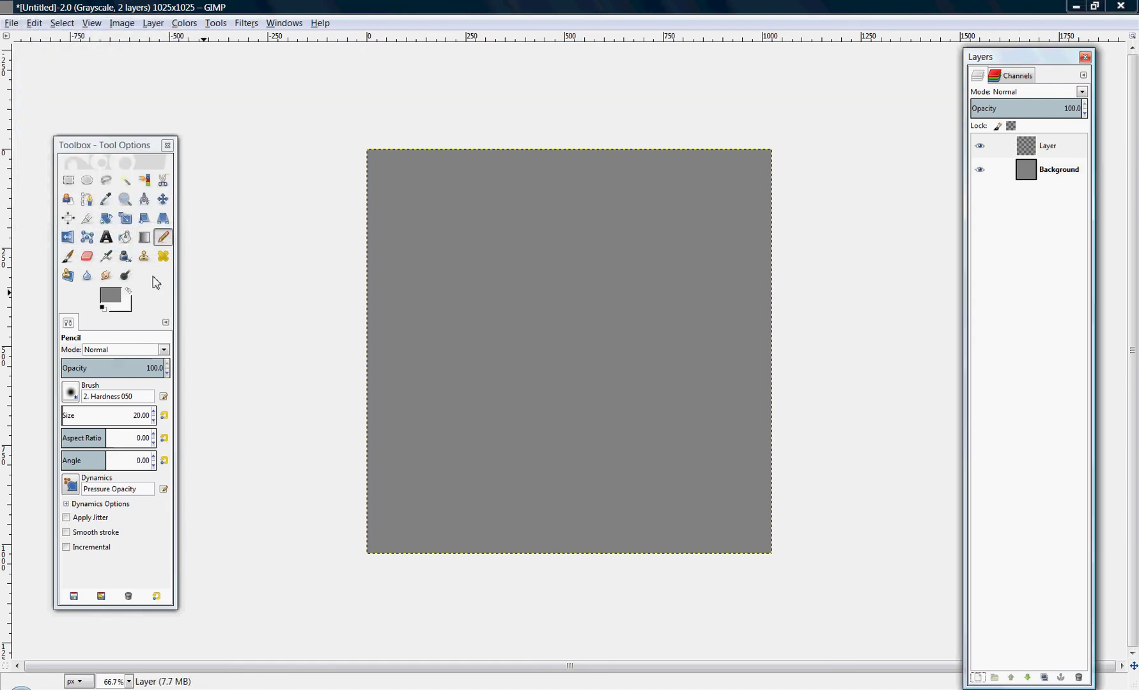
left_click(110, 295)
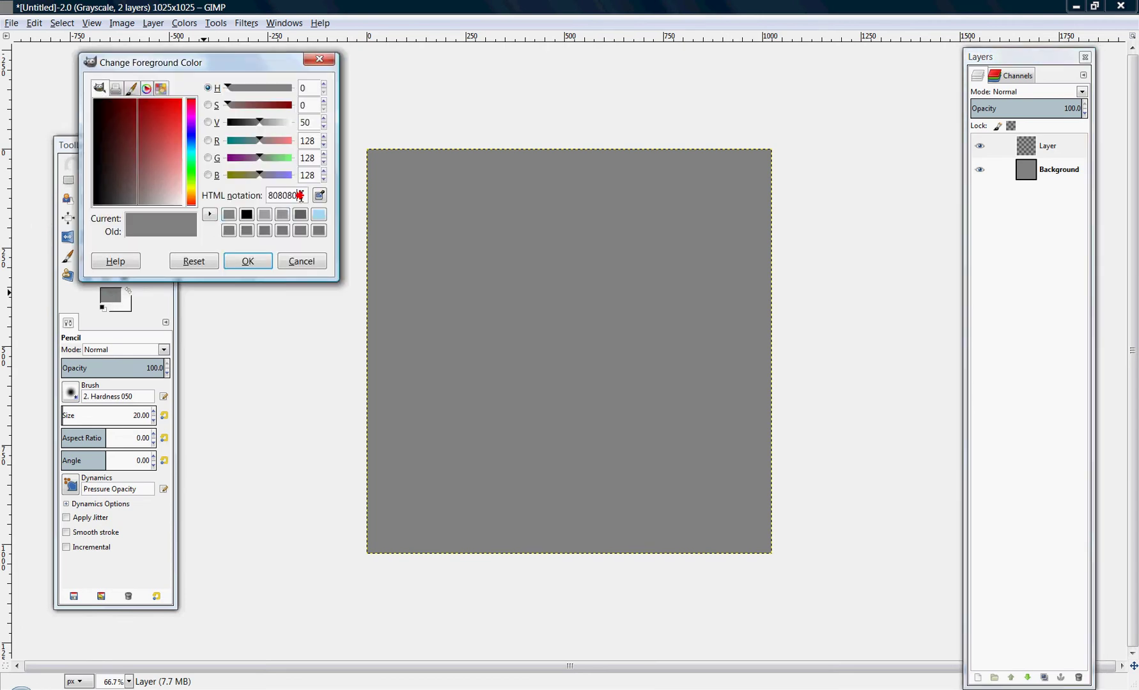
key("BackSpace")
key("BackSpace")
key("BackSpace")
left_click(248, 260)
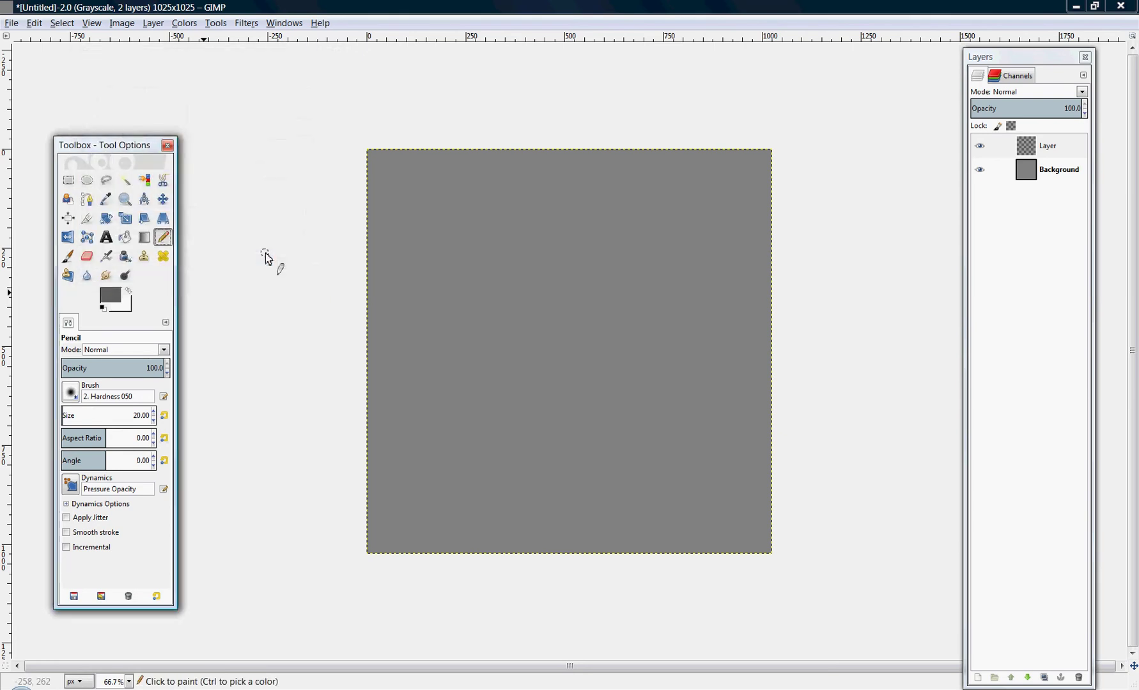
Sketch nested dark grey rings in the upper-left of the canvas with the Pencil.
mouse_move(455, 198)
left_mouse_down()
mouse_move(443, 271)
mouse_move(456, 198)
mouse_move(478, 248)
mouse_move(468, 218)
left_mouse_up()
mouse_move(529, 192)
left_mouse_down()
mouse_move(454, 319)
mouse_move(416, 247)
mouse_move(460, 175)
mouse_move(530, 191)
left_mouse_up()
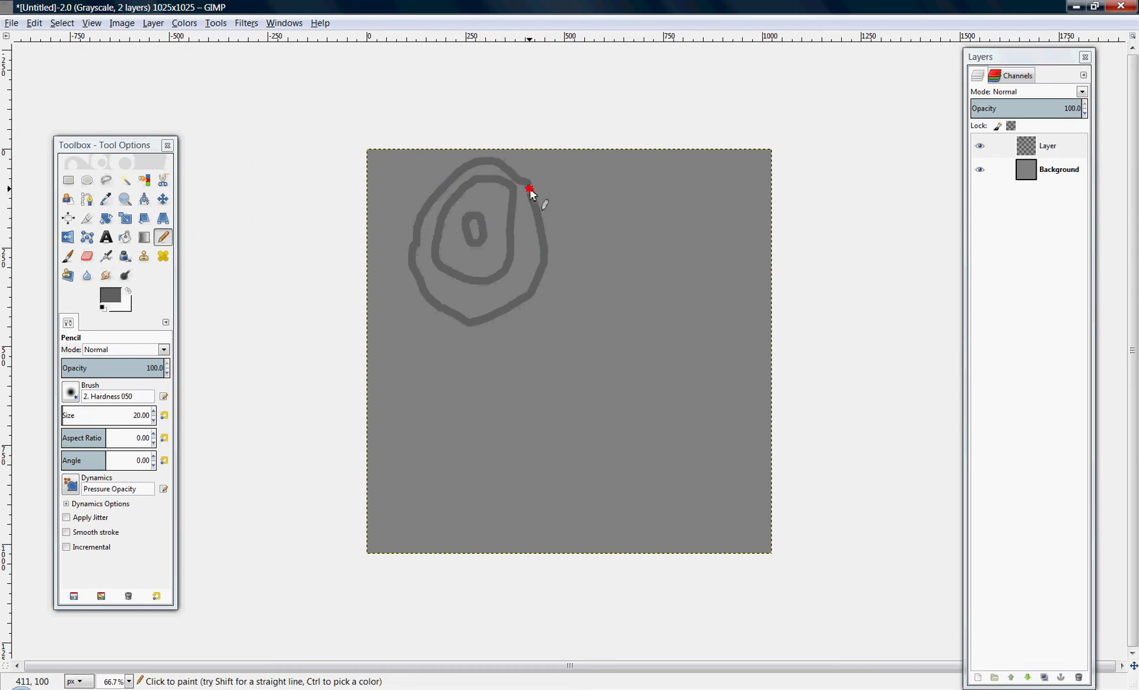
Switch the foreground to A0A0A0 and pencil nested light grey outlines lower right.
left_click(108, 299)
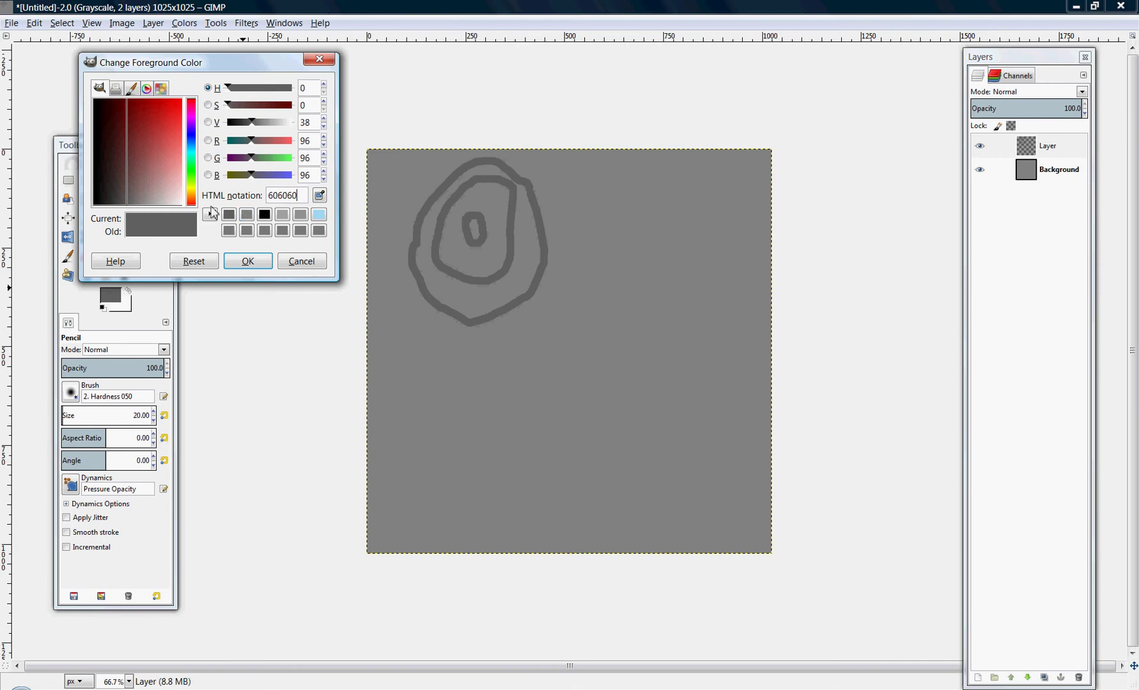
key("BackSpace")
key("BackSpace")
key("BackSpace")
type("0a0a")
left_click(245, 261)
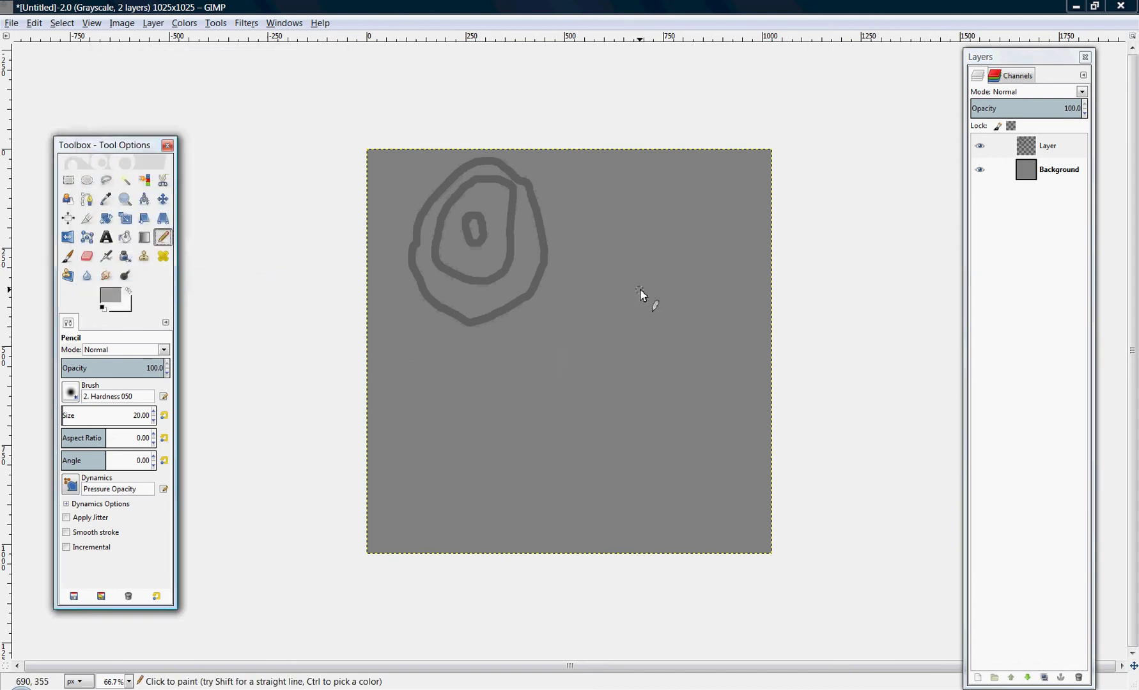
mouse_move(636, 290)
left_mouse_down()
mouse_move(715, 369)
mouse_move(606, 291)
left_mouse_up()
mouse_move(638, 327)
left_mouse_down()
mouse_move(642, 363)
mouse_move(630, 325)
left_mouse_up()
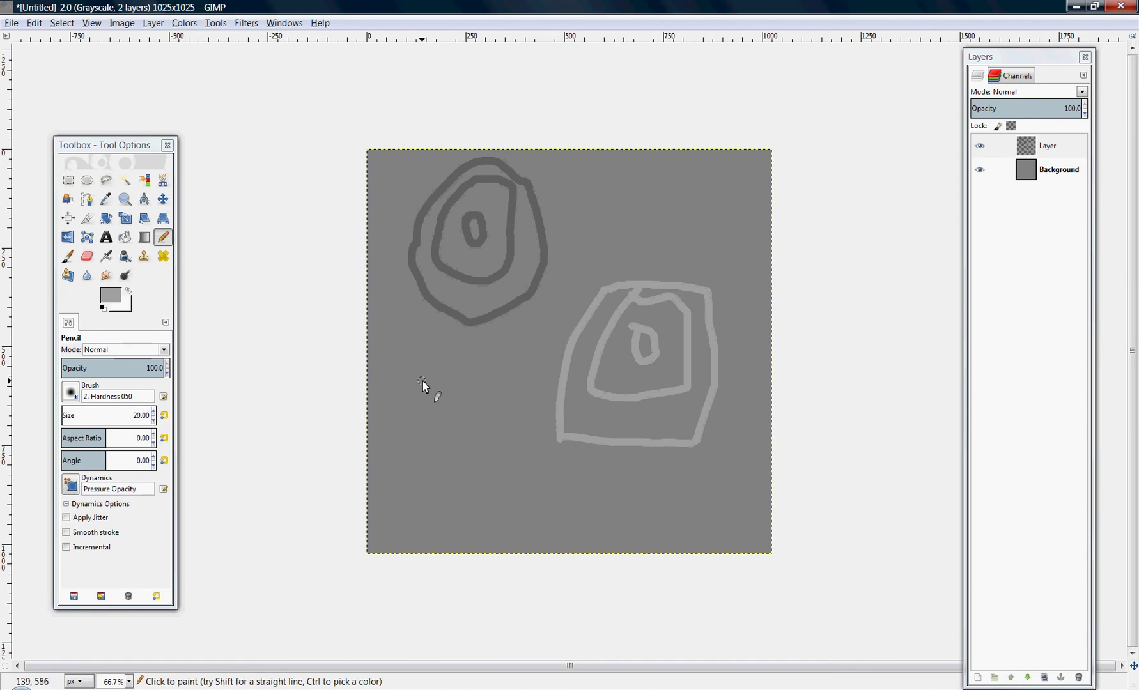
Merge Visible Layers so everything becomes one Background layer.
left_click(130, 28)
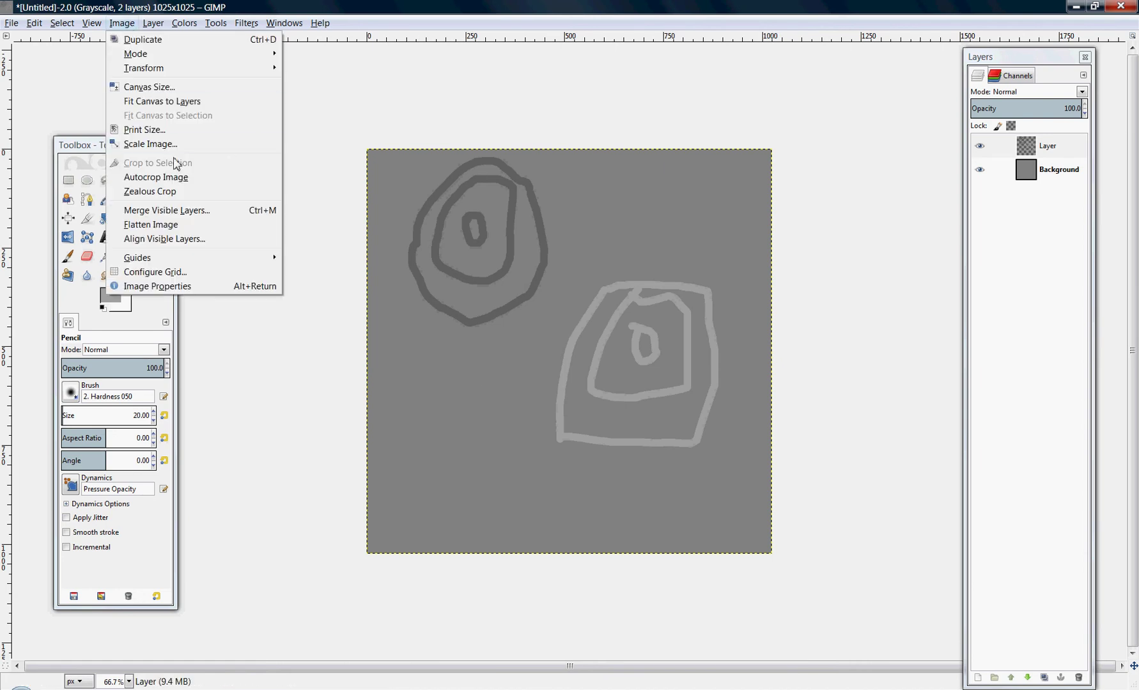
left_click(180, 215)
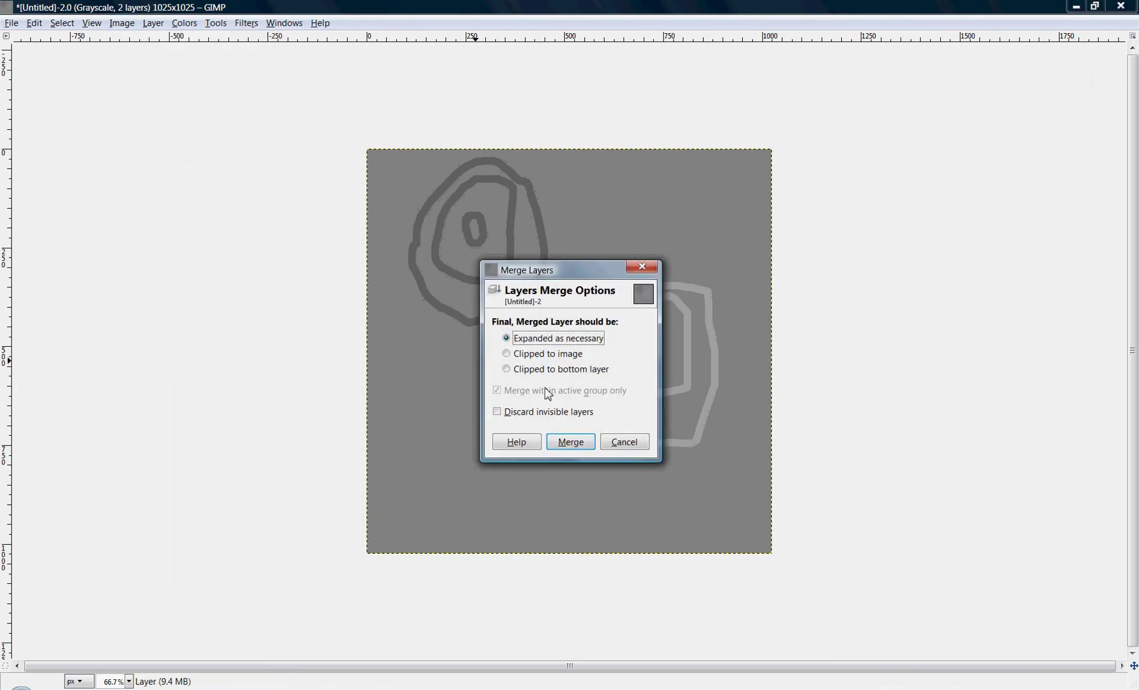
left_click(570, 443)
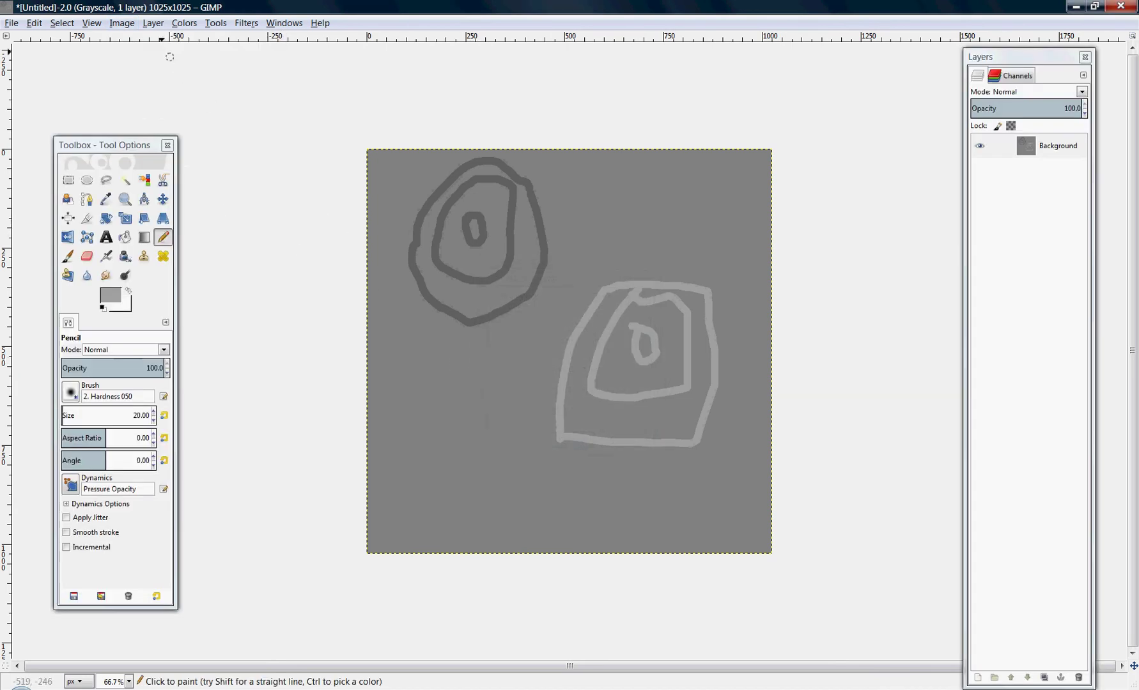
left_click(122, 22)
mouse_move(144, 68)
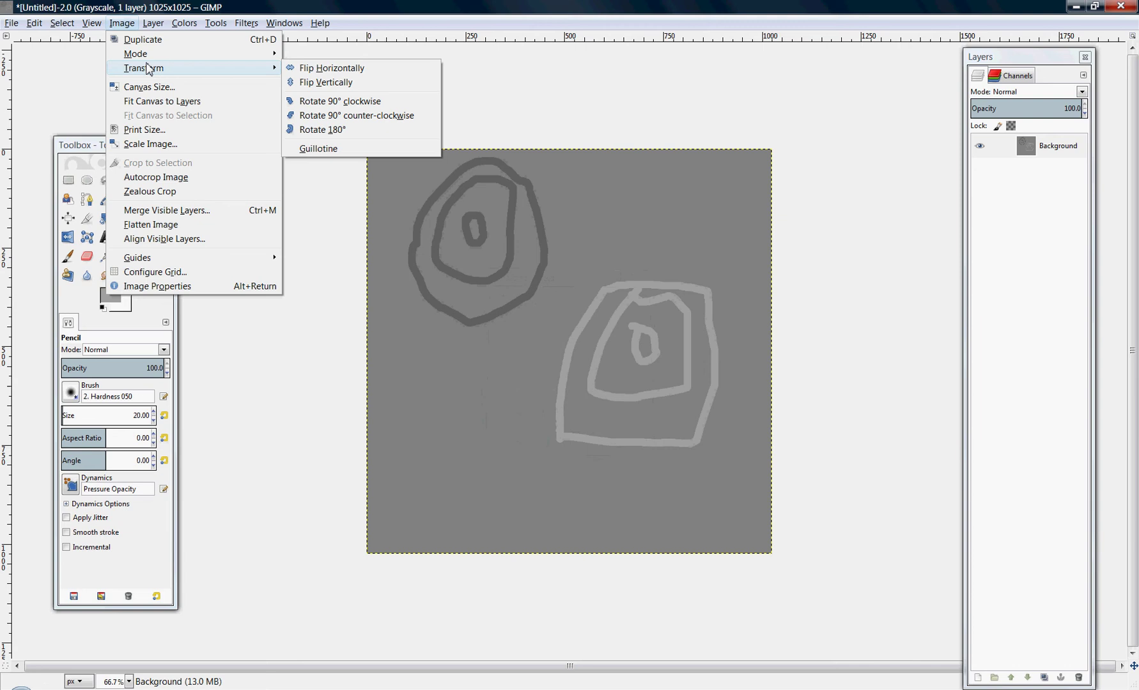
Flip the merged image horizontally.
left_click(299, 66)
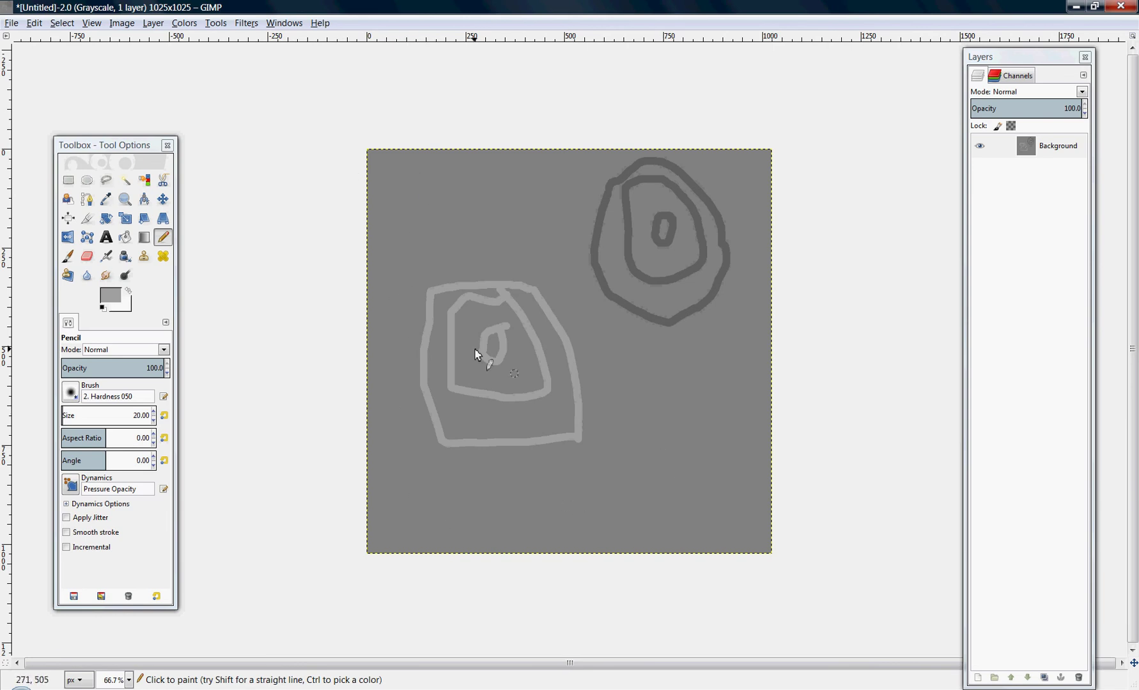
left_click(11, 23)
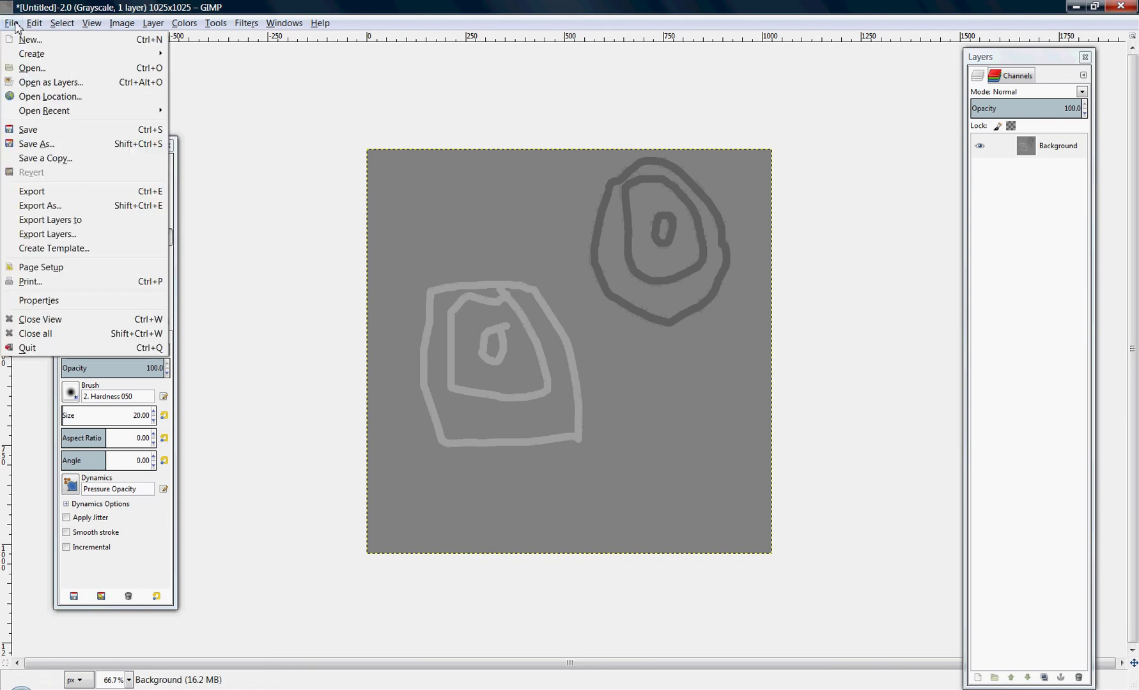
Open Export As and choose Raw image data from the file type list.
left_click(43, 206)
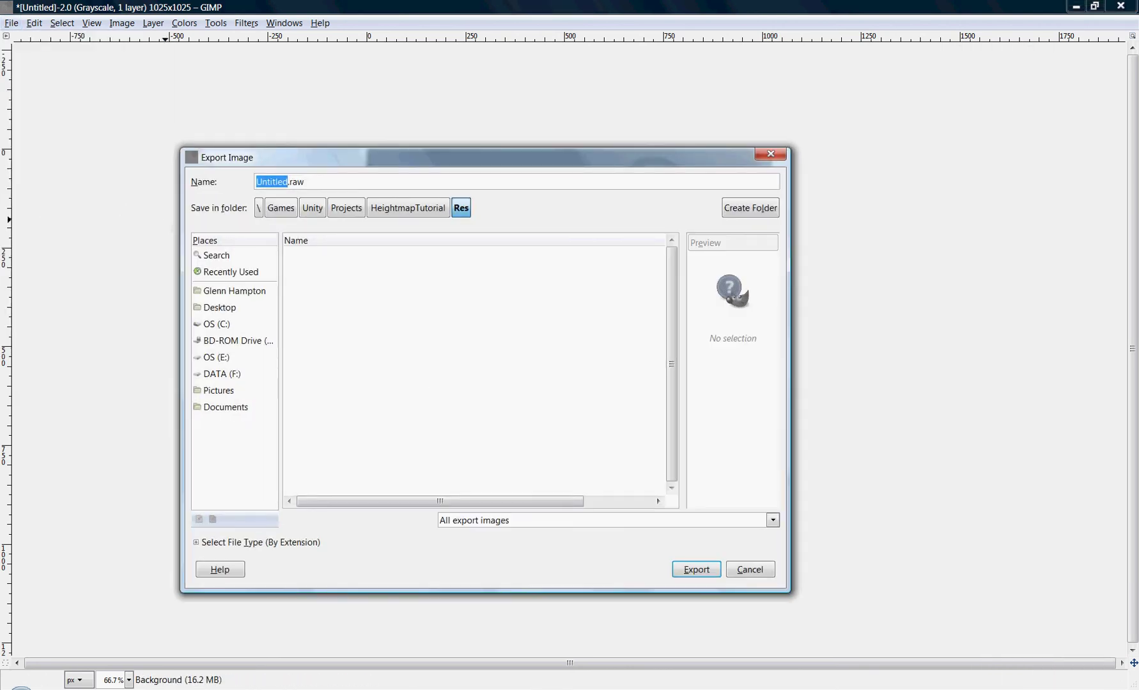
left_click(237, 542)
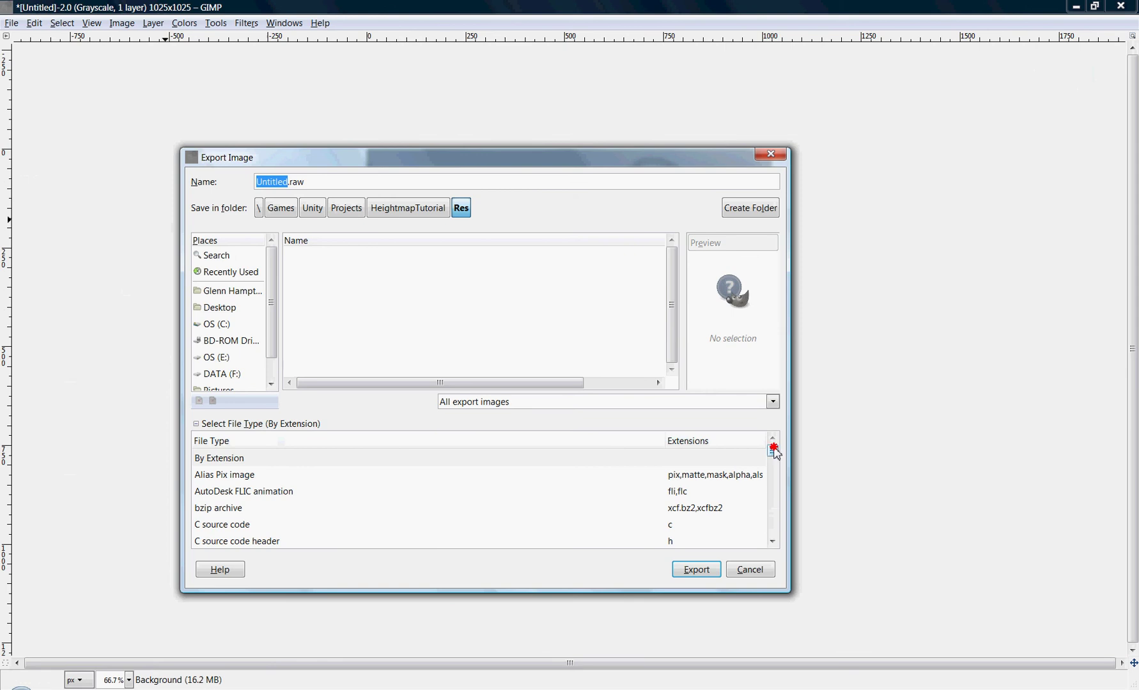
left_click_drag(774, 451, 775, 512)
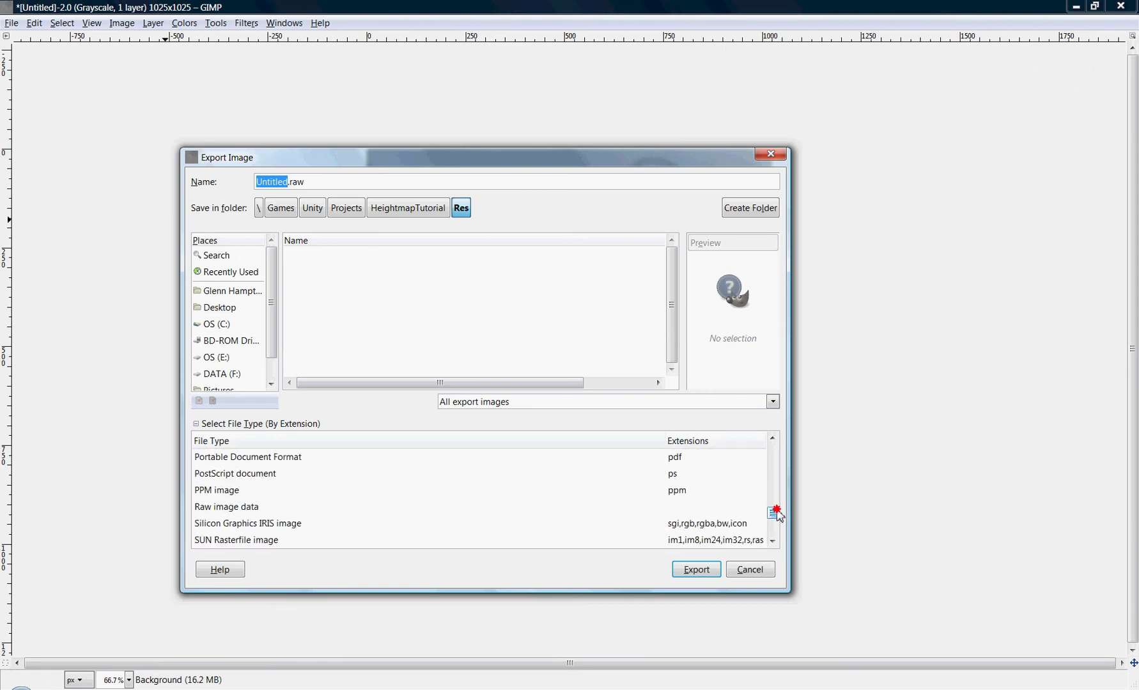
left_click(251, 509)
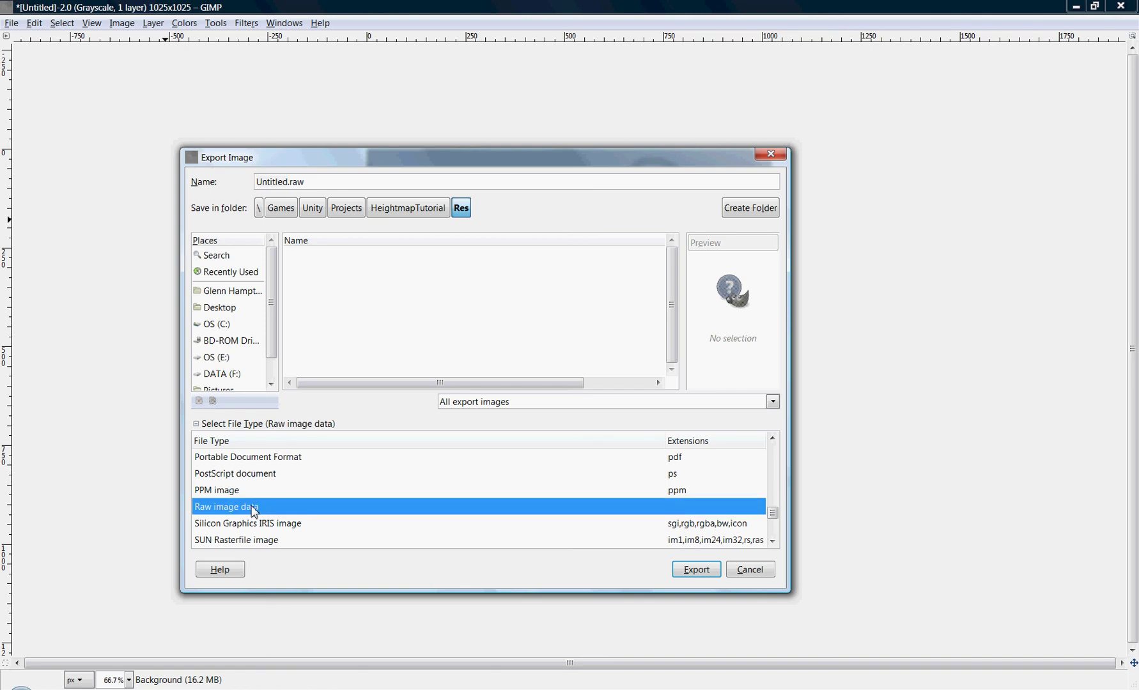
Rename the export from Untitled to Heightmap2.raw and confirm the export.
left_click(289, 183)
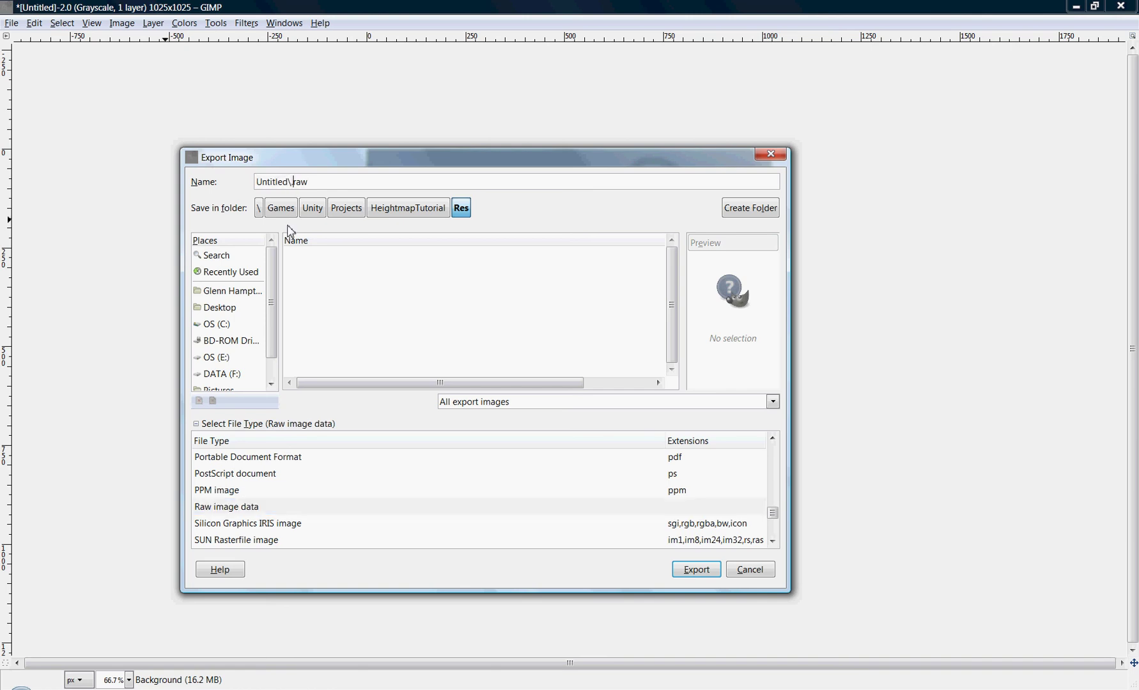
key("BackSpace")
key("BackSpace")
key("BackSpace")
type("eightmap")
left_click(691, 571)
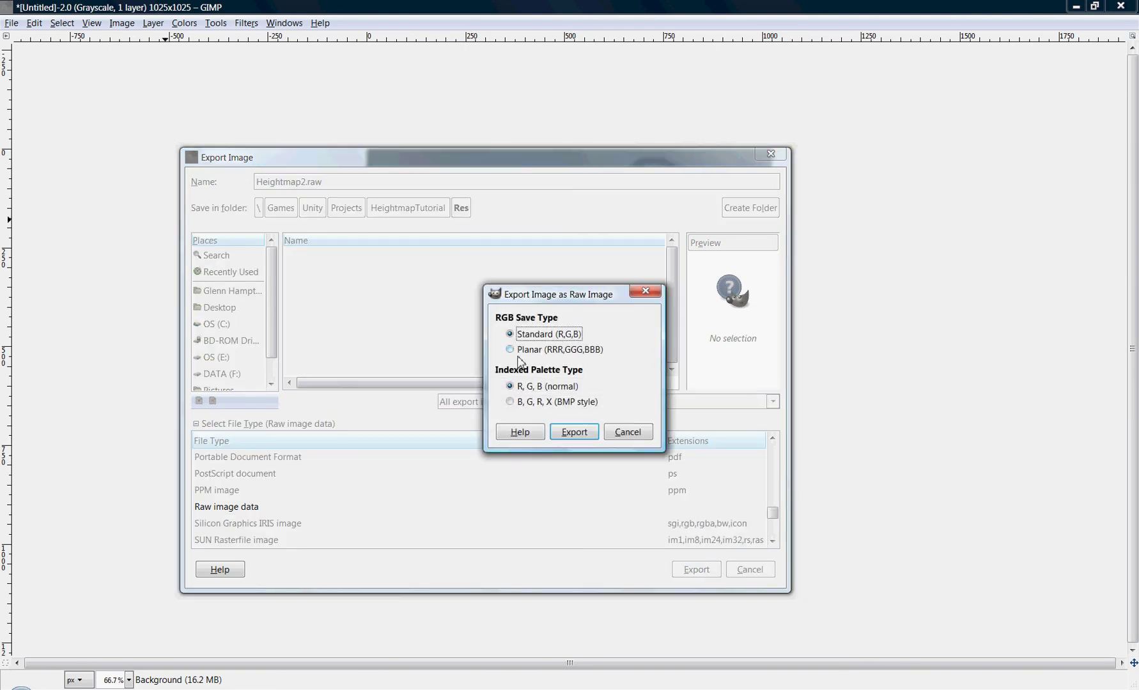
Choose the Planar (RRR,GGG,BBB) layout and export Heightmap2.raw.
left_click(527, 354)
left_click(574, 432)
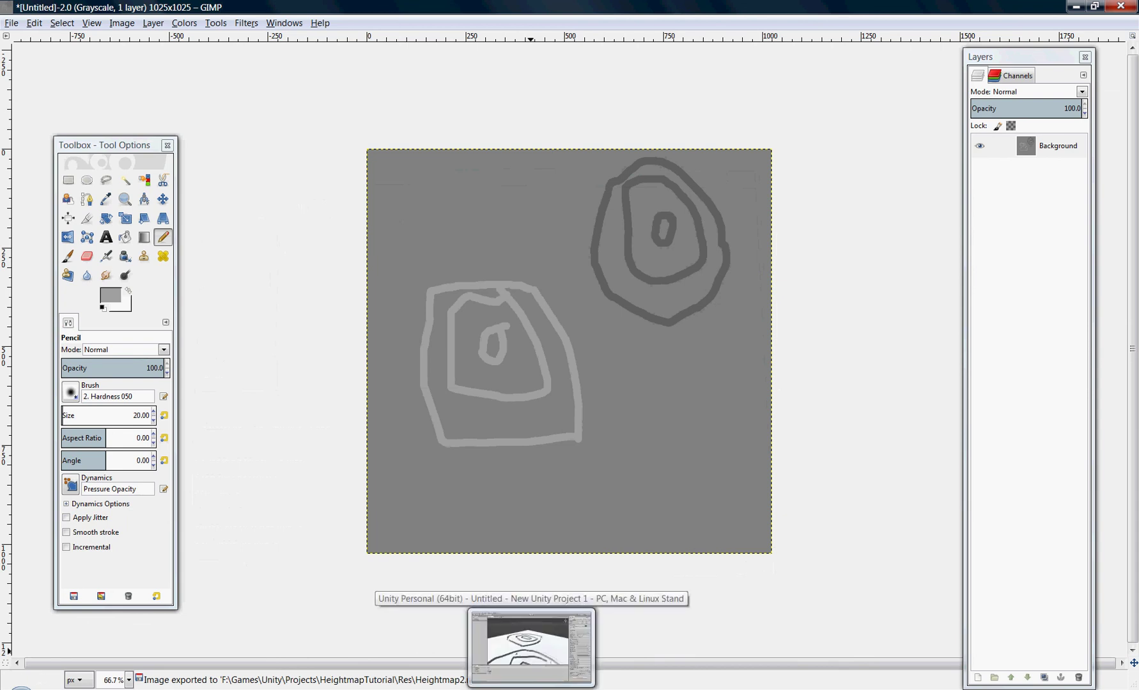
In Unity, delete the old Terrain and add a fresh one from GameObject > 3D Object > Terrain.
left_click(531, 648)
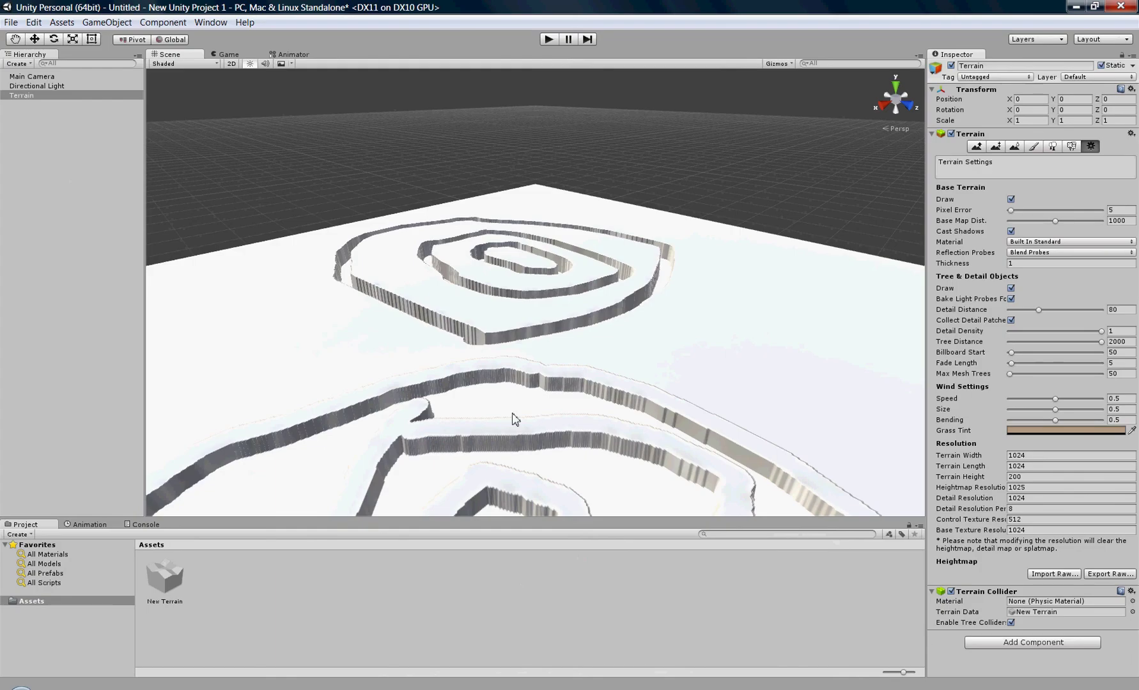
left_click(33, 94)
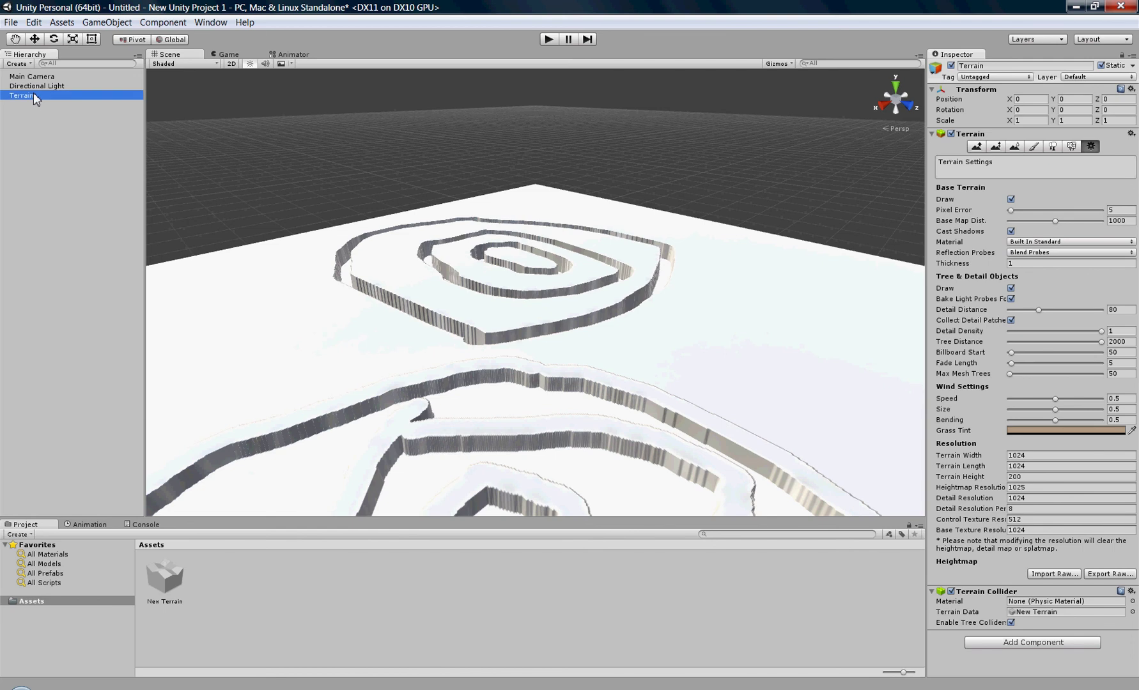
key("Delete")
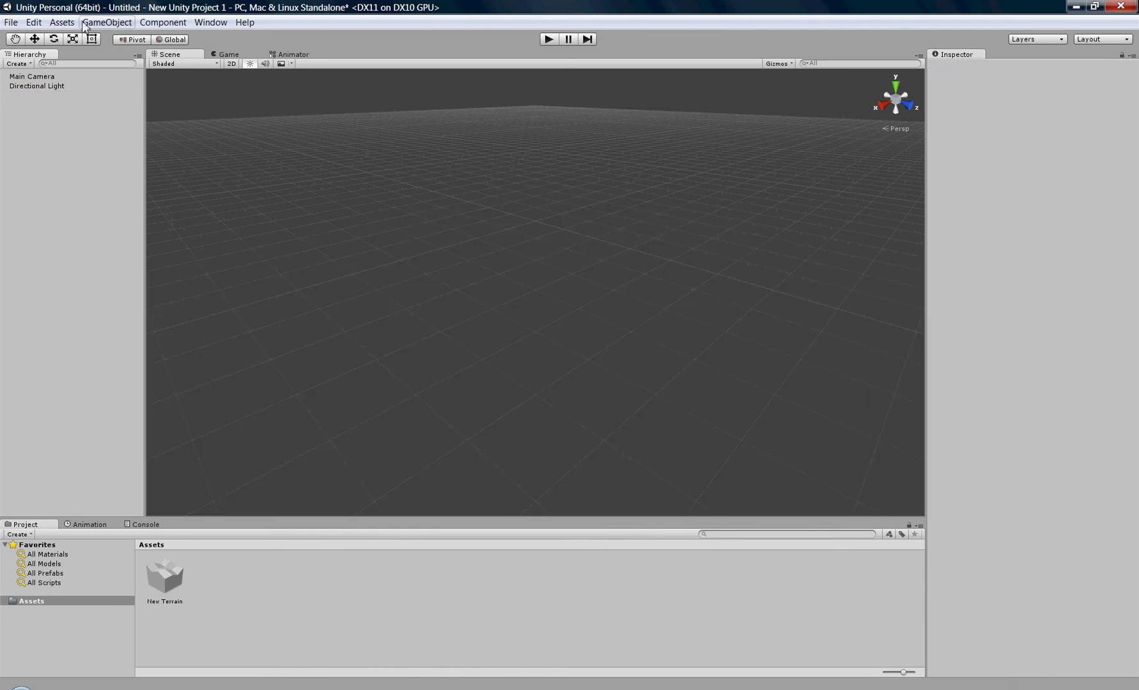
left_click(90, 23)
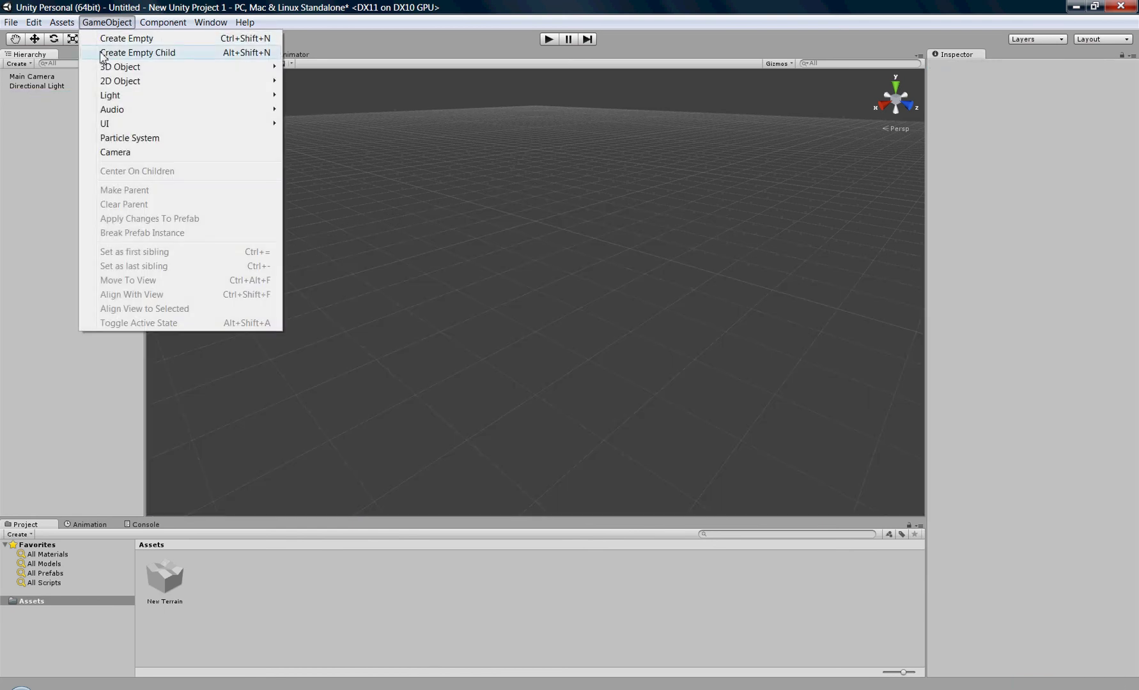
mouse_move(120, 67)
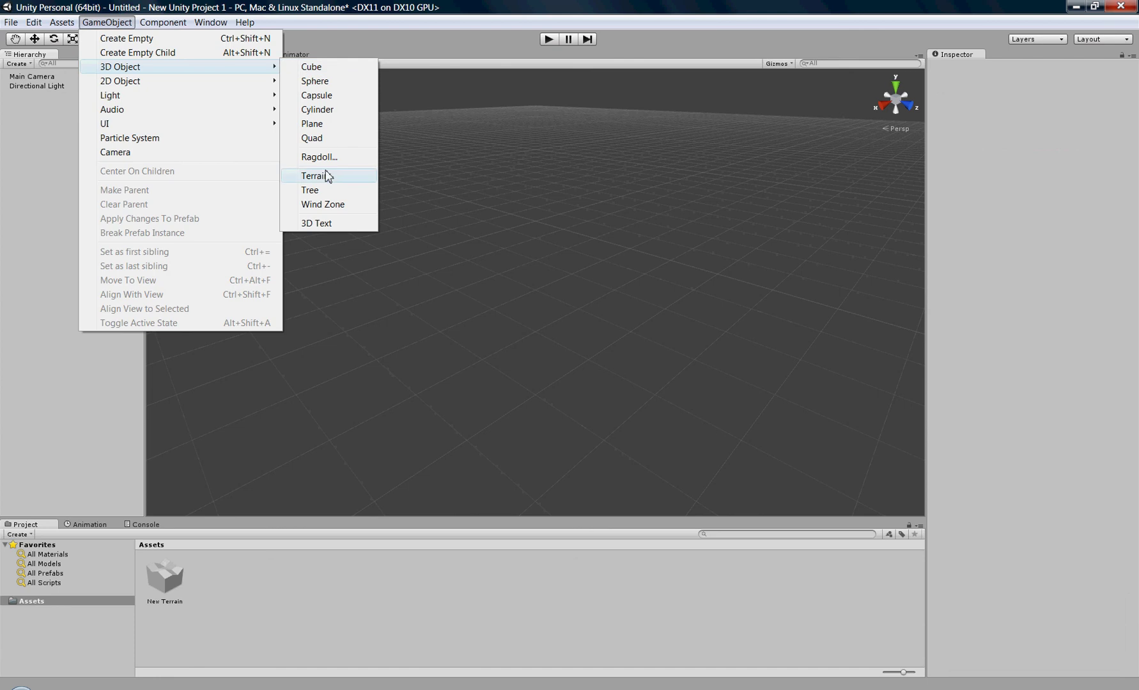
left_click(316, 176)
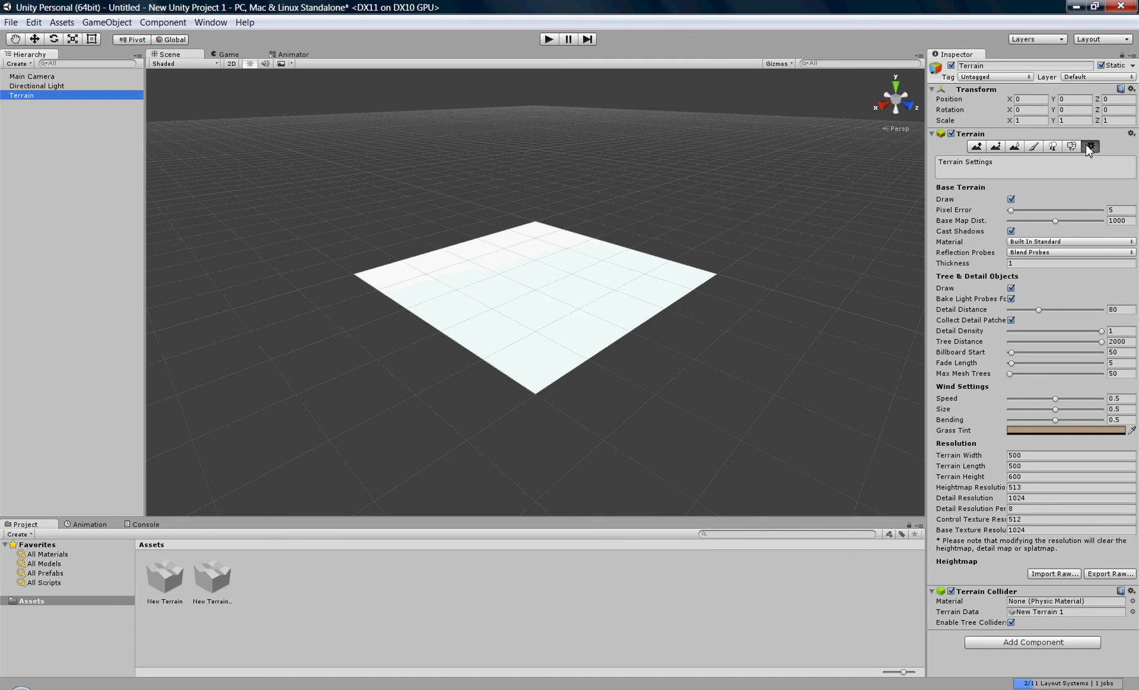
Start a raw heightmap import and pick Heightmap2.raw from the HeightmapTutorial Res folder.
left_click(1056, 573)
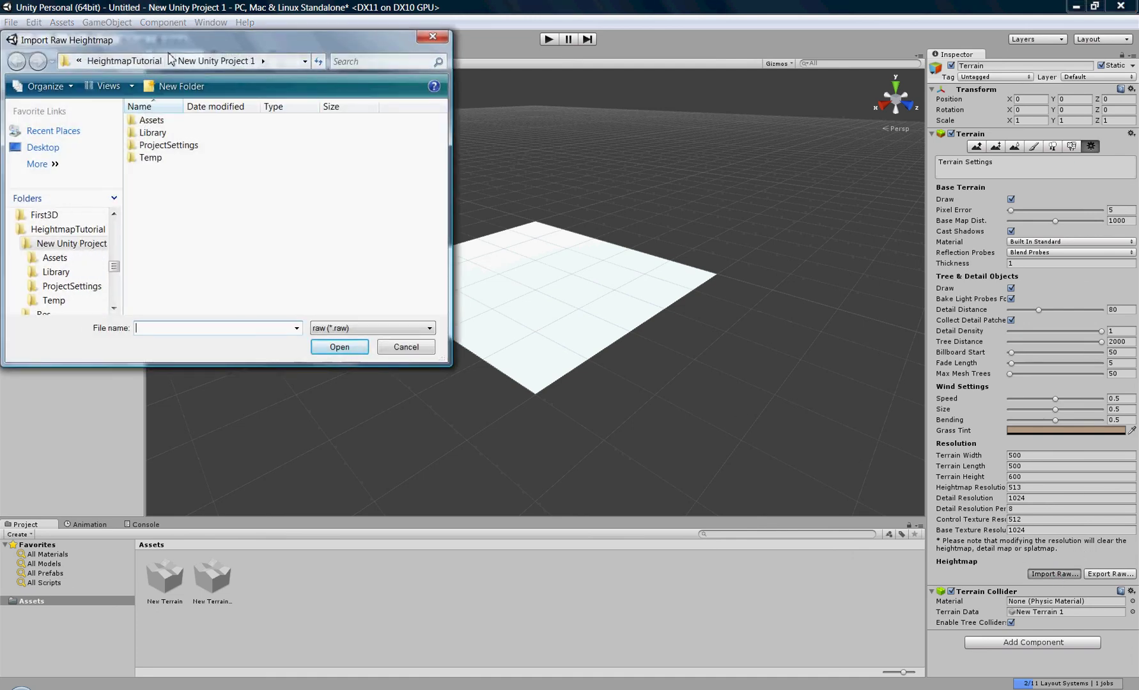
left_click(145, 61)
double_click(148, 136)
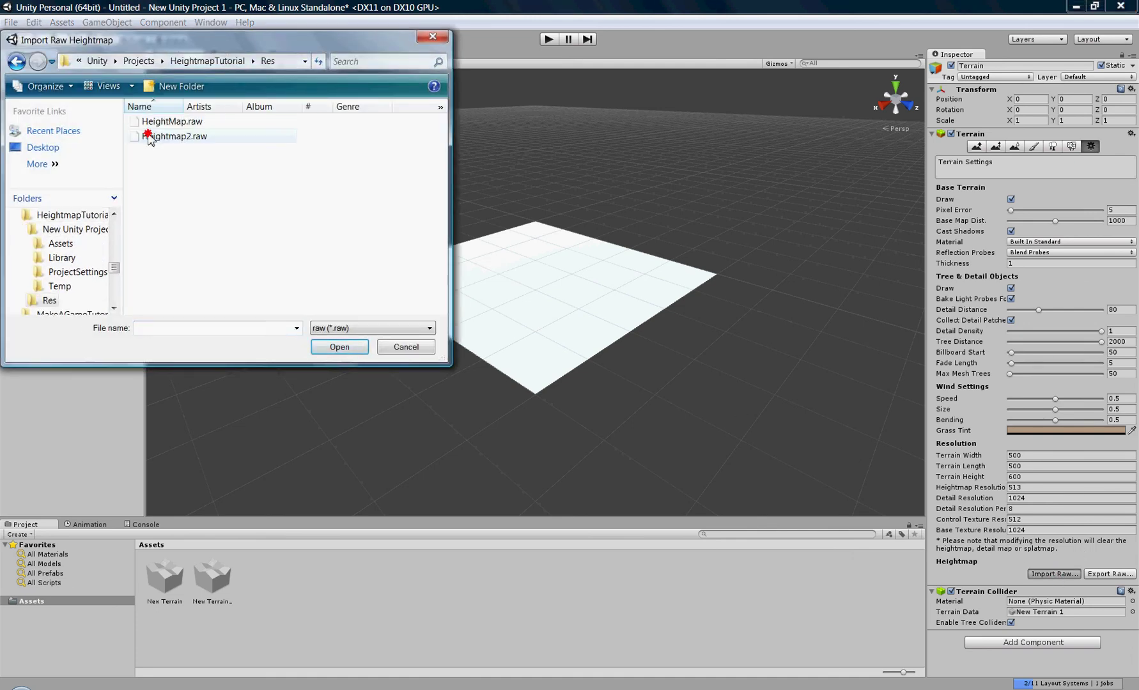
double_click(158, 137)
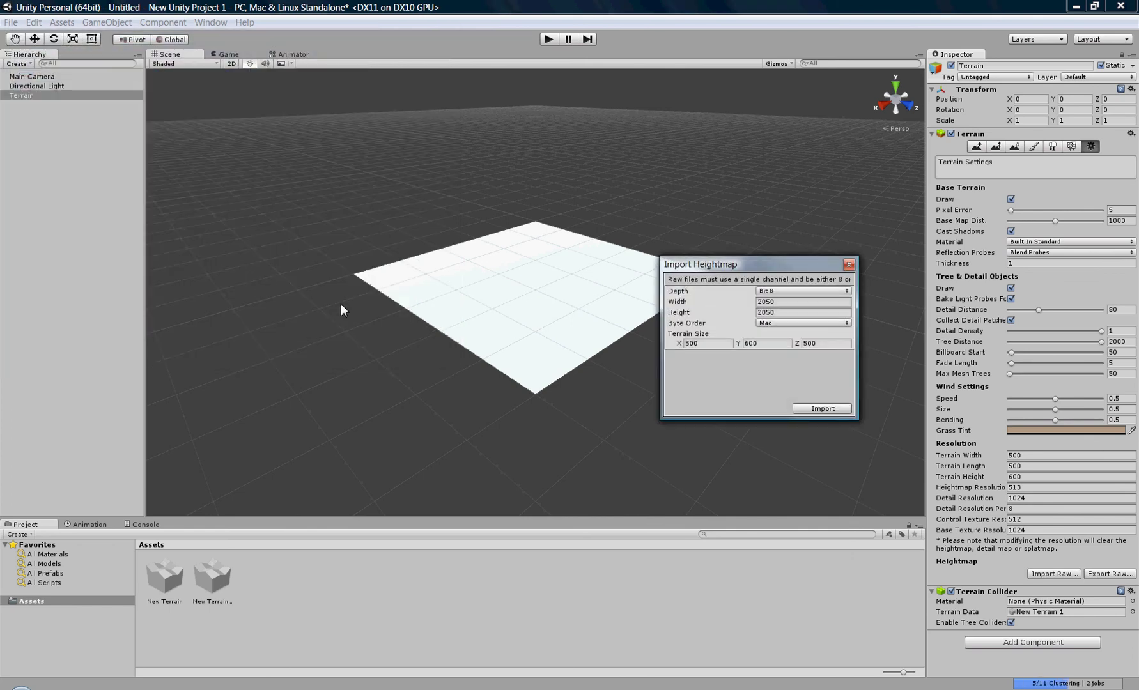
Import Heightmap2.raw at 1025×1025, Windows byte order, terrain size 1024×200×1024.
left_click(793, 302)
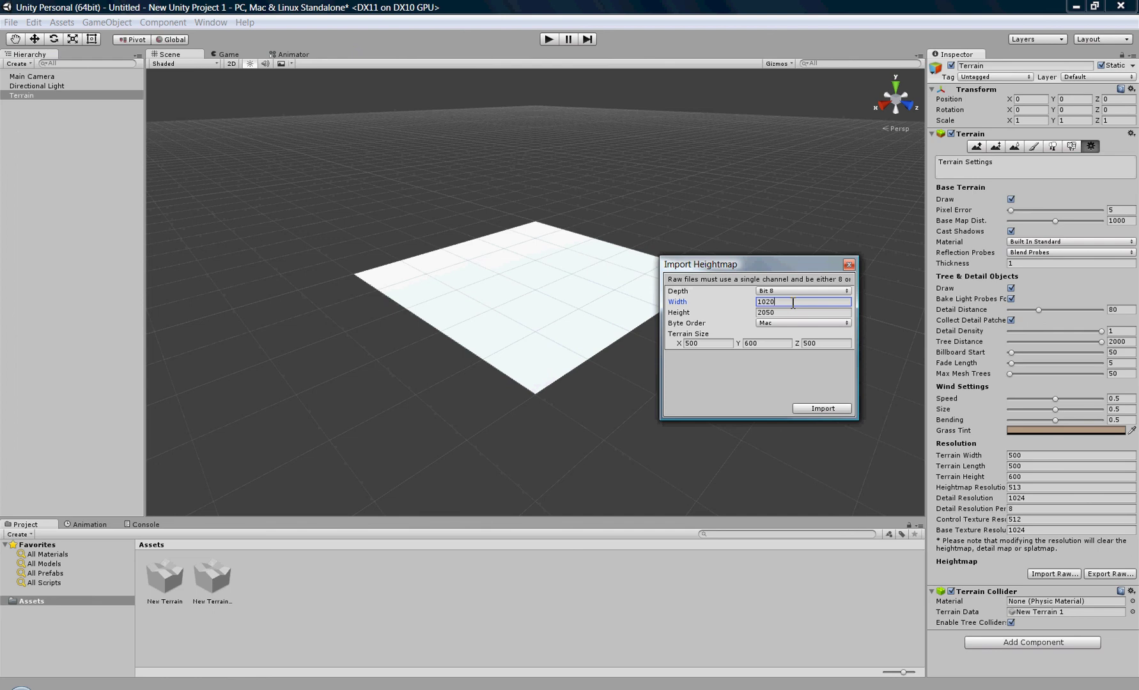
key("Tab")
type("1025")
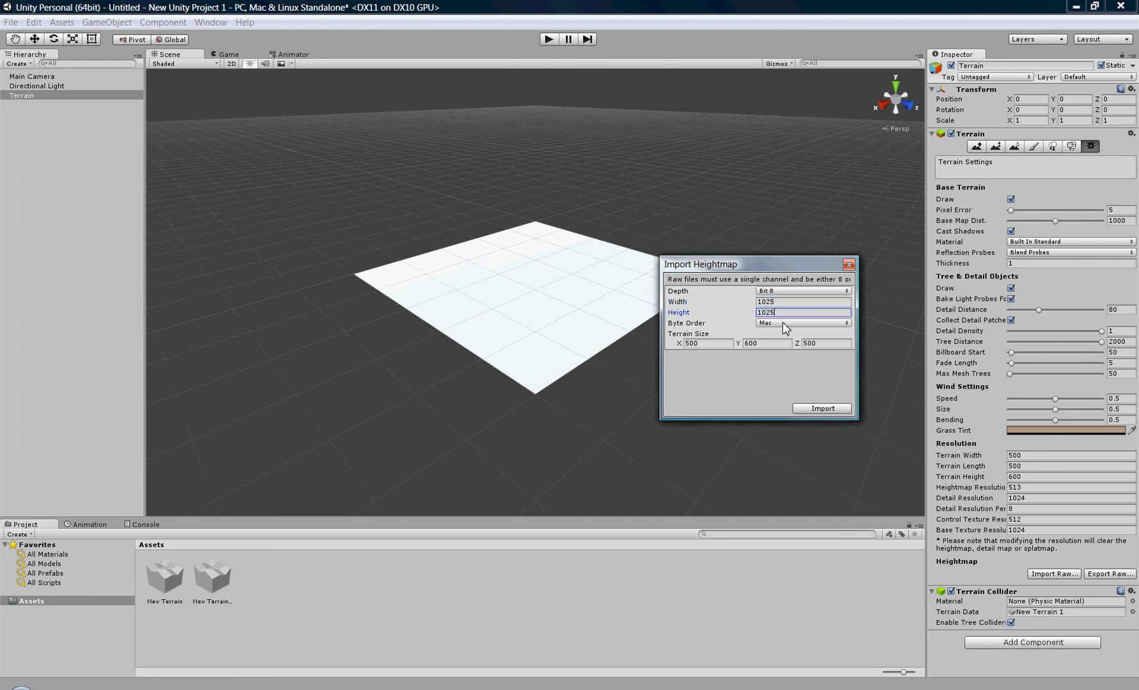
left_click(785, 328)
left_click(776, 352)
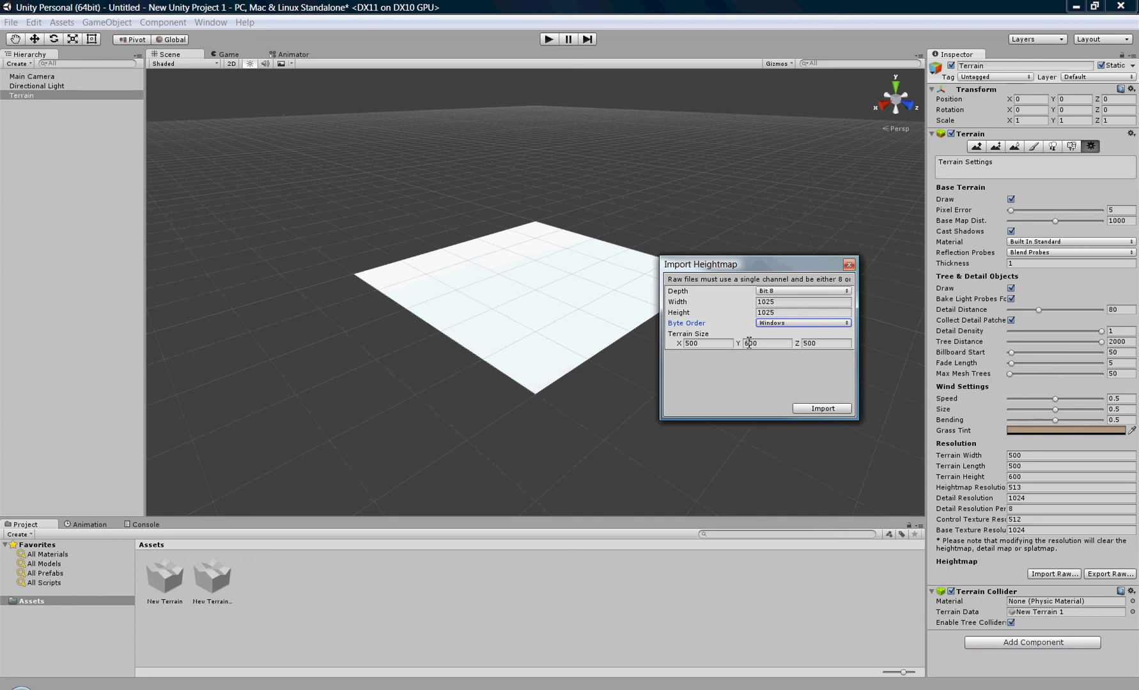
left_click(725, 344)
type("024")
key("Tab")
type("0")
key("Tab")
type("1024")
left_click(805, 409)
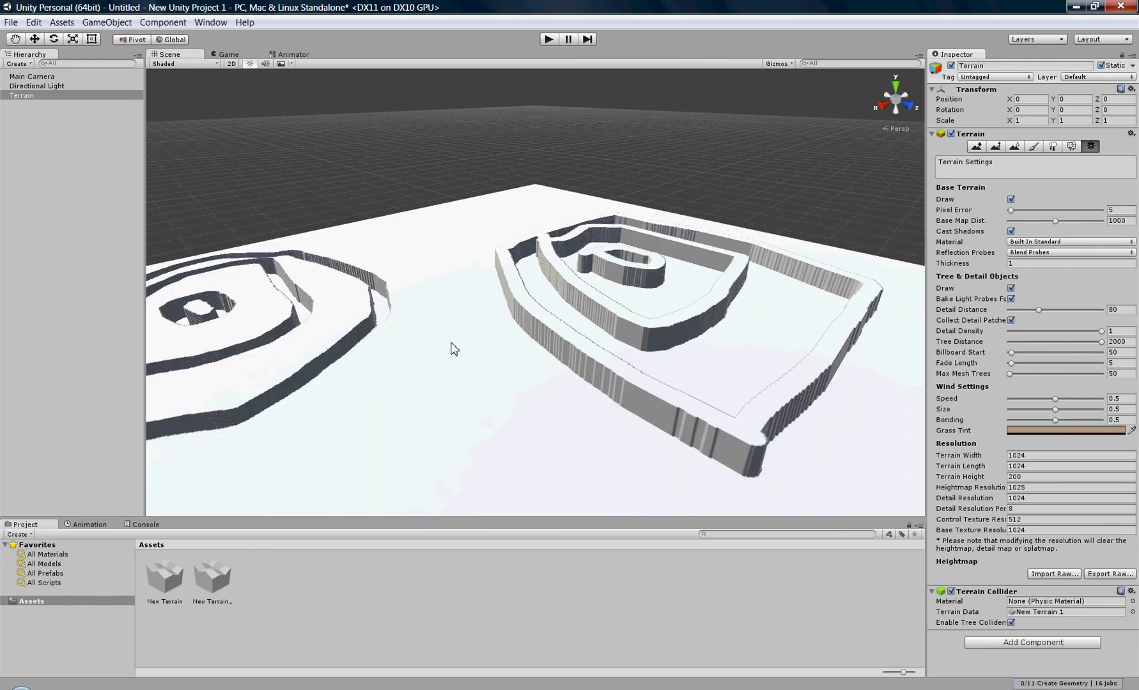
Orbit the Scene view to inspect the terrain's raised ring and outline walls.
right_click_drag(452, 349, 358, 340)
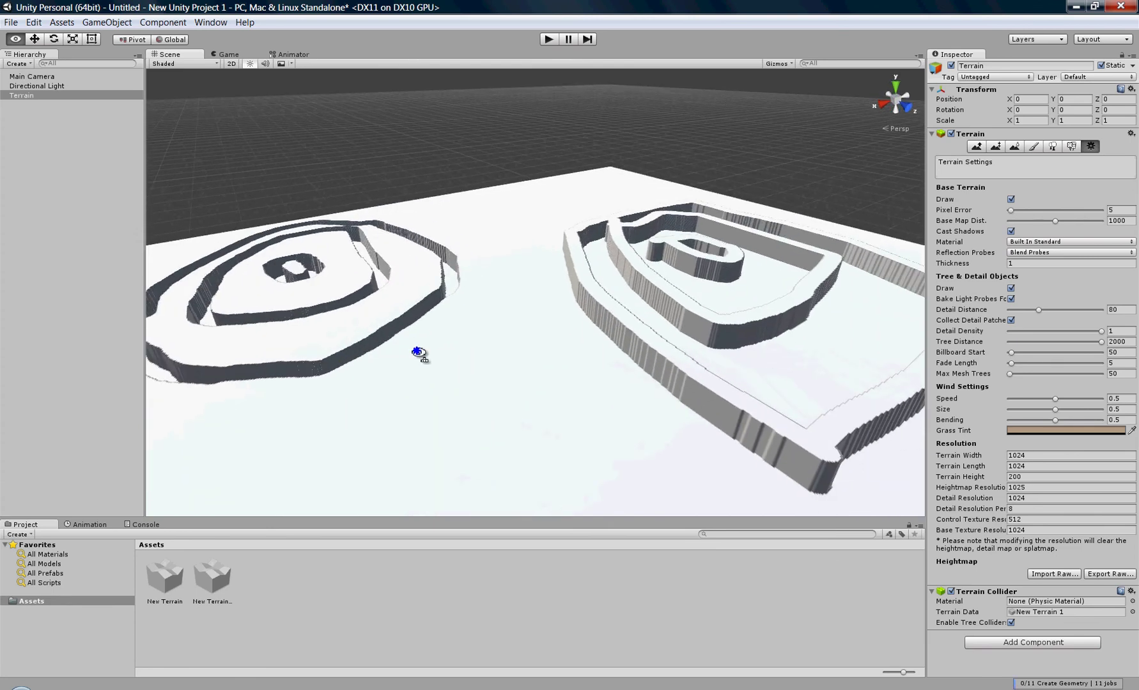
right_click_drag(358, 340, 419, 360)
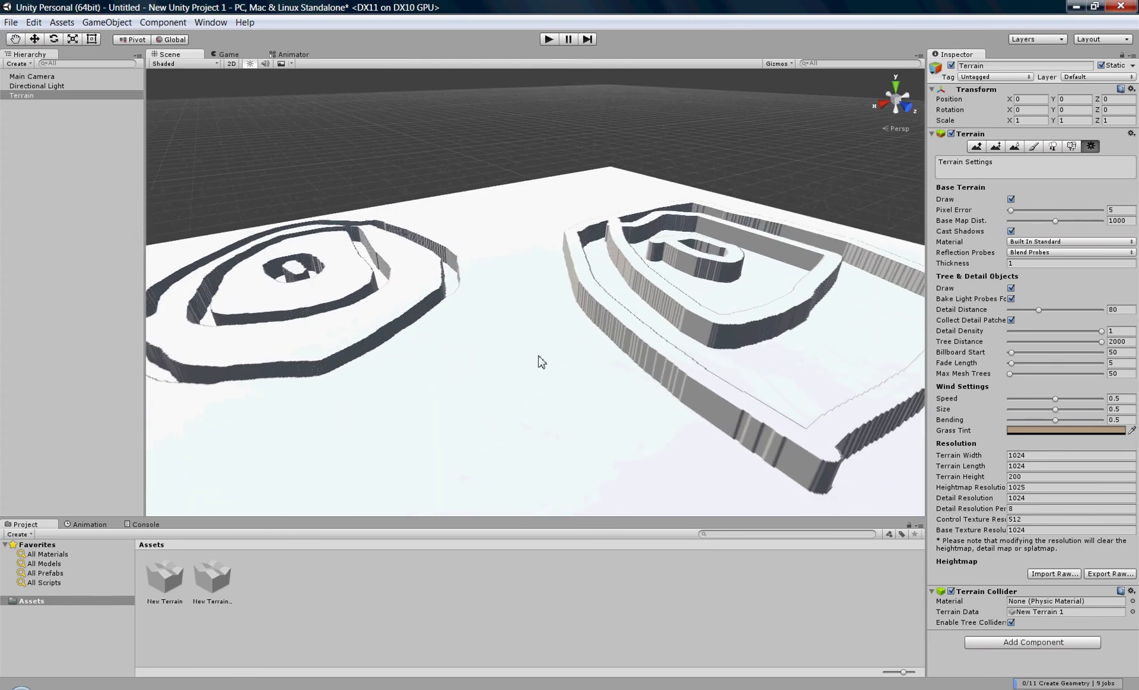